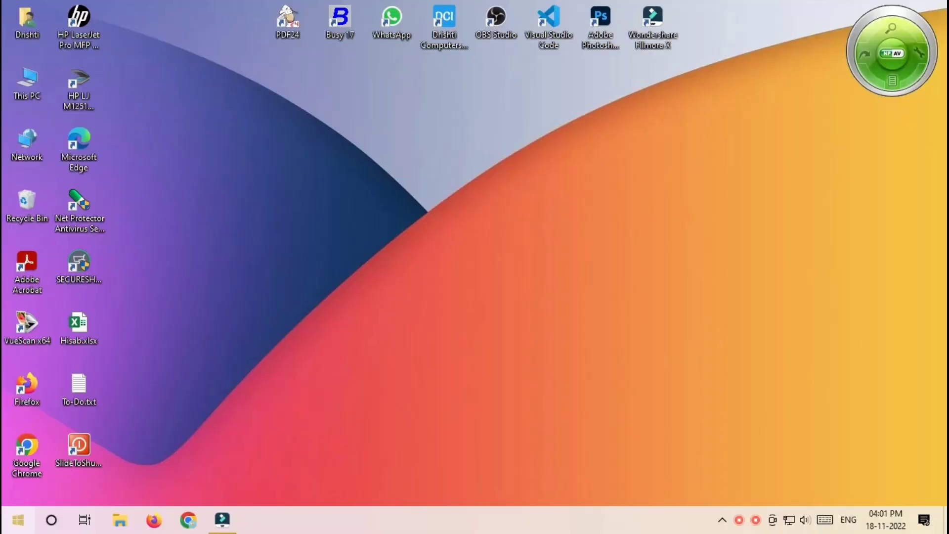
- Open the Windows Start menu to search for an app
key("super")
- Search for 'word', launch Microsoft Word and start a blank document
type("w")
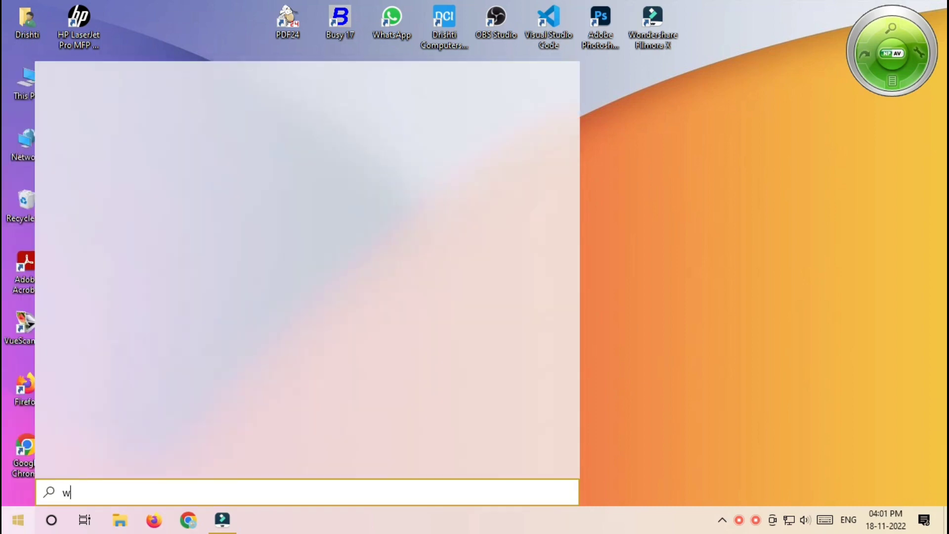
type("ord")
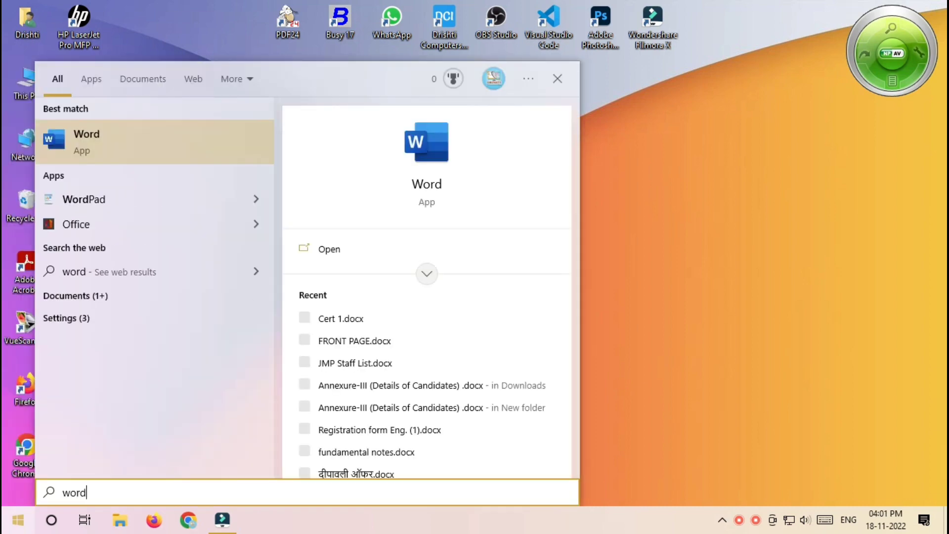
key("Return")
left_click(154, 169)
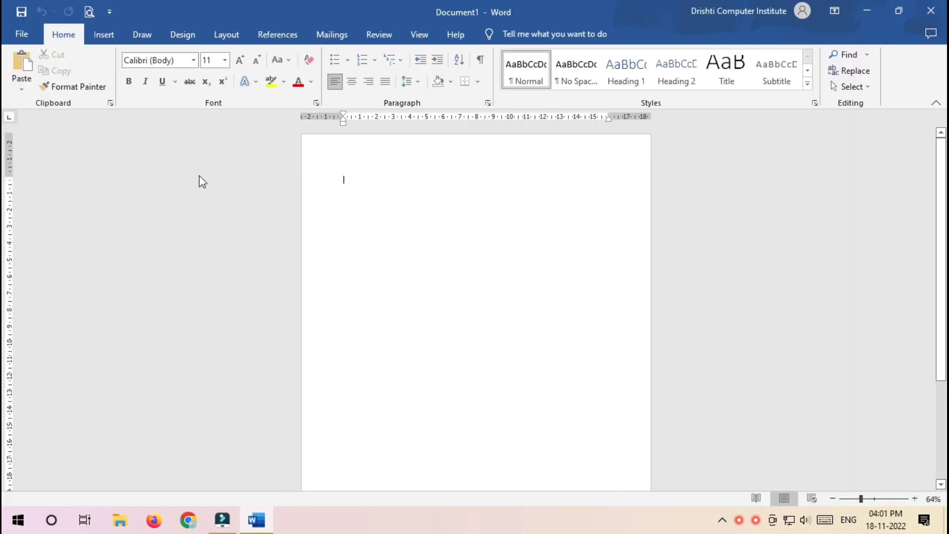
- Make the page landscape with Narrow margins
left_click(223, 34)
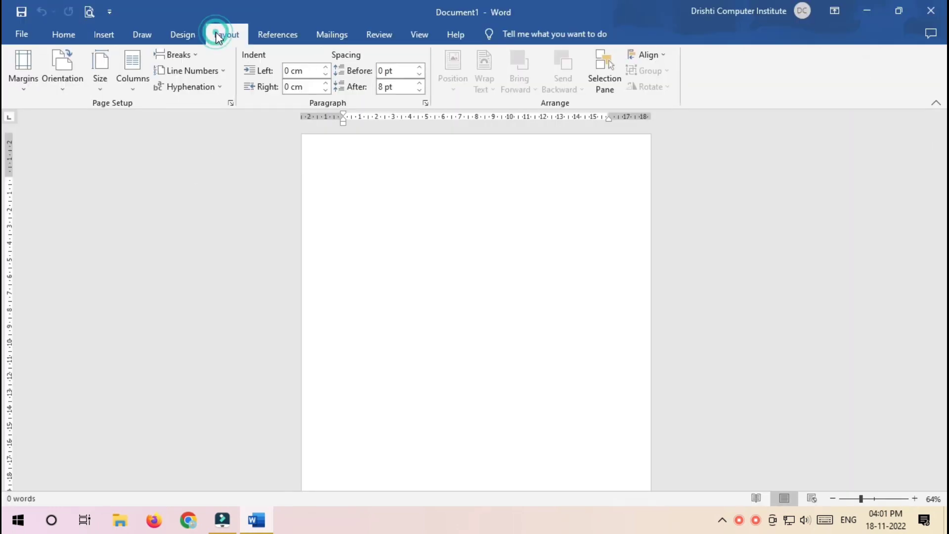
left_click(72, 74)
left_click(80, 144)
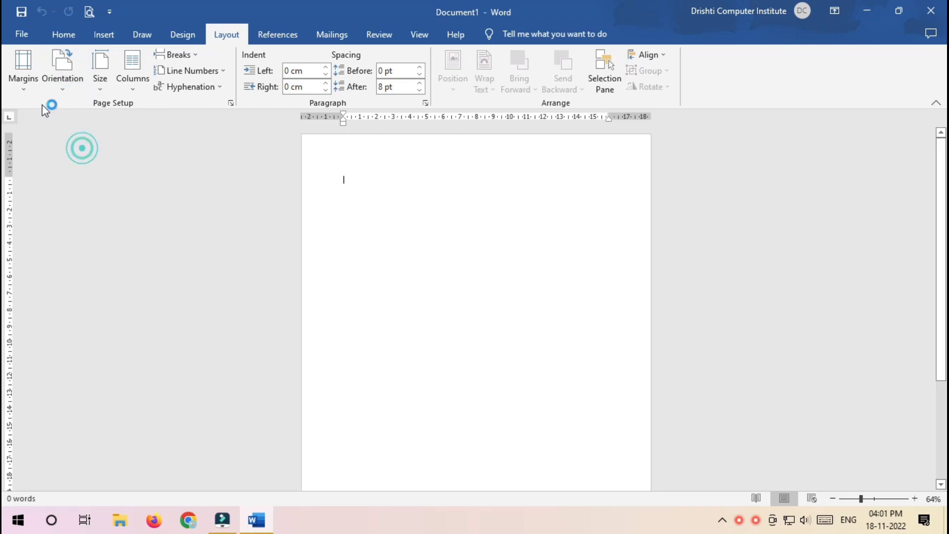
left_click(23, 79)
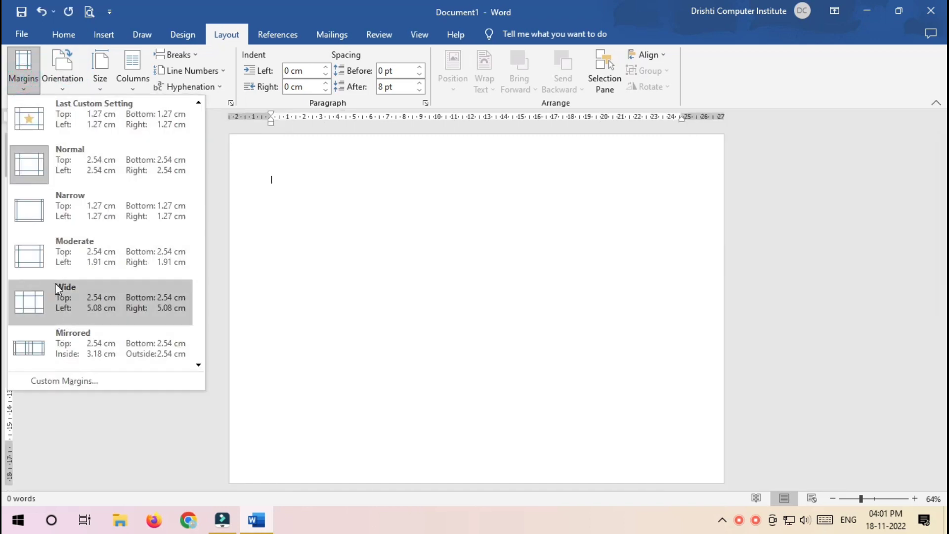
left_click(67, 217)
- Set a custom paper size of 29.7 cm wide by 21 cm high
left_click(101, 79)
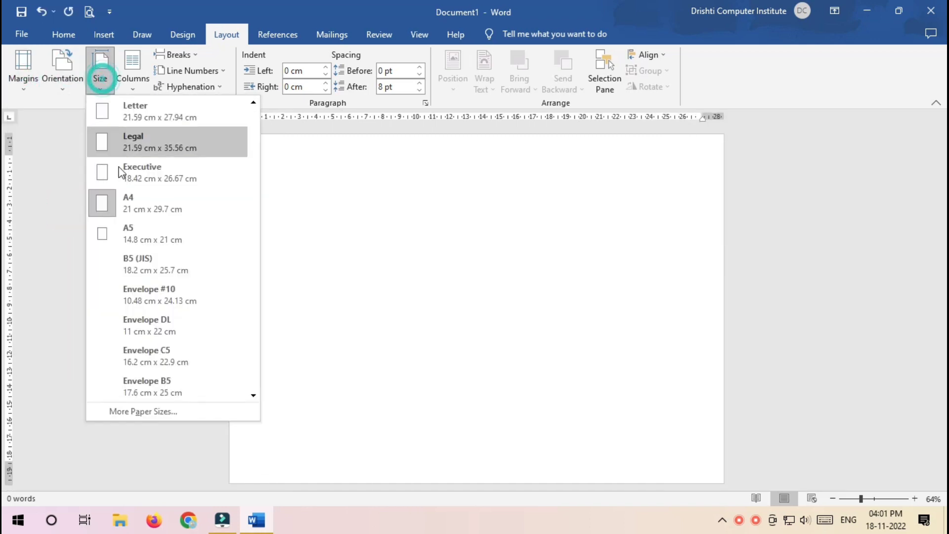
left_click(198, 414)
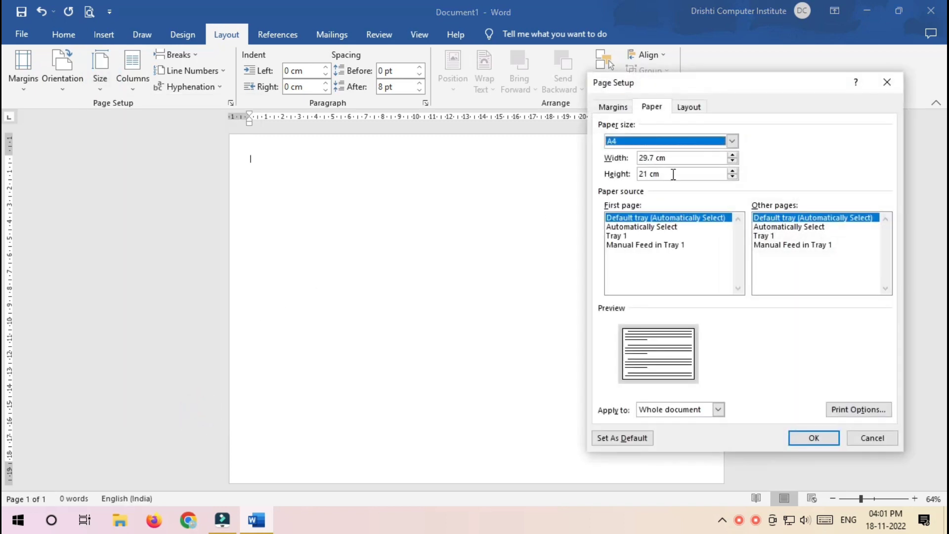
left_click_drag(674, 174, 639, 180)
double_click(647, 174)
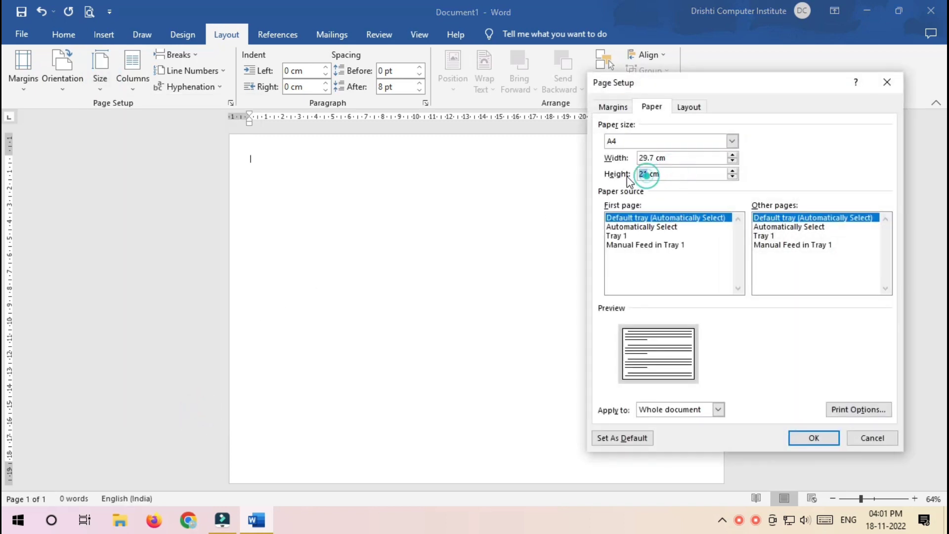
type("19")
left_click(812, 439)
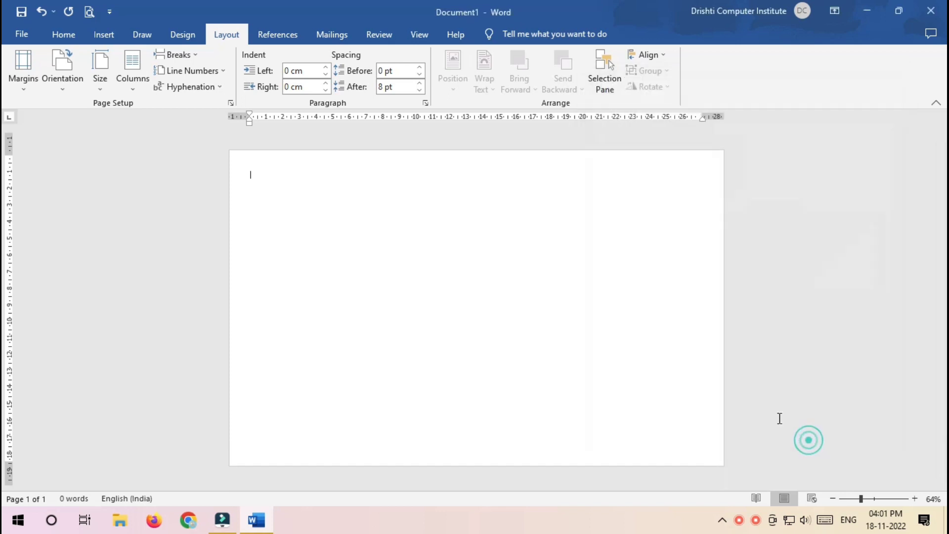
- Insert the Certificate 1.1.png frame image from Downloads\YT
left_click(103, 35)
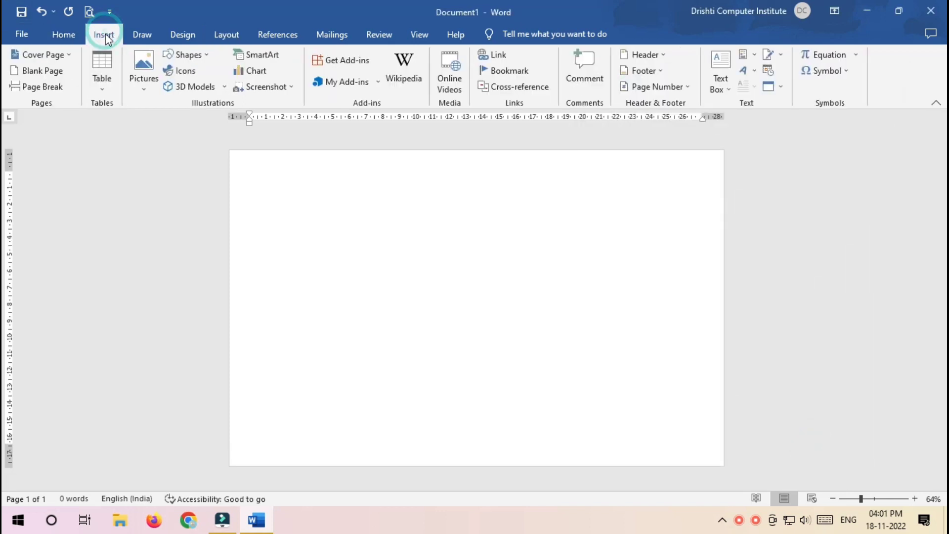
left_click(142, 68)
left_click(168, 123)
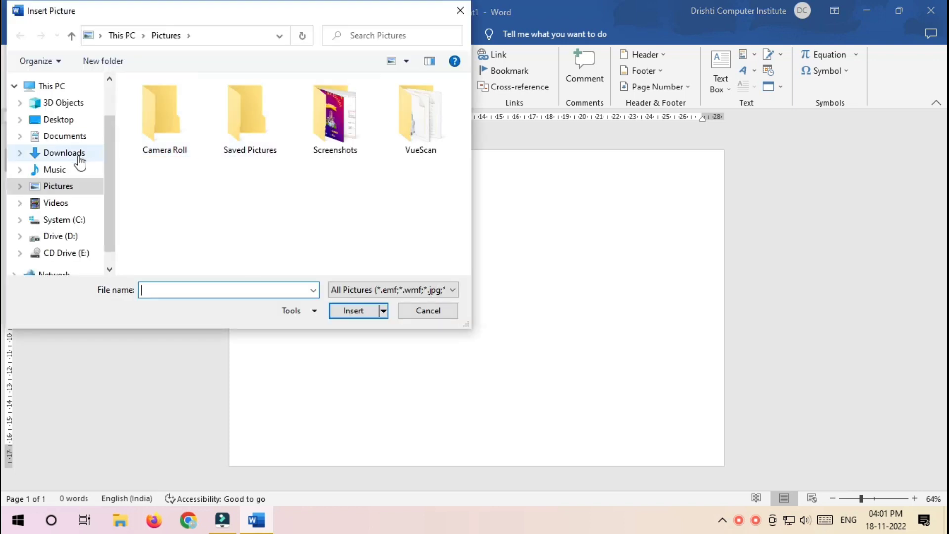
left_click(74, 153)
double_click(248, 143)
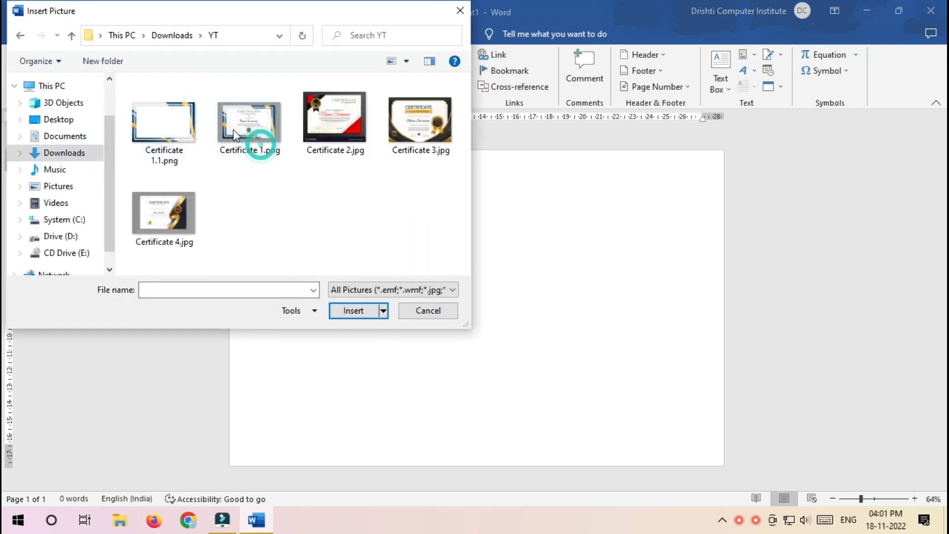
left_click(157, 129)
double_click(158, 129)
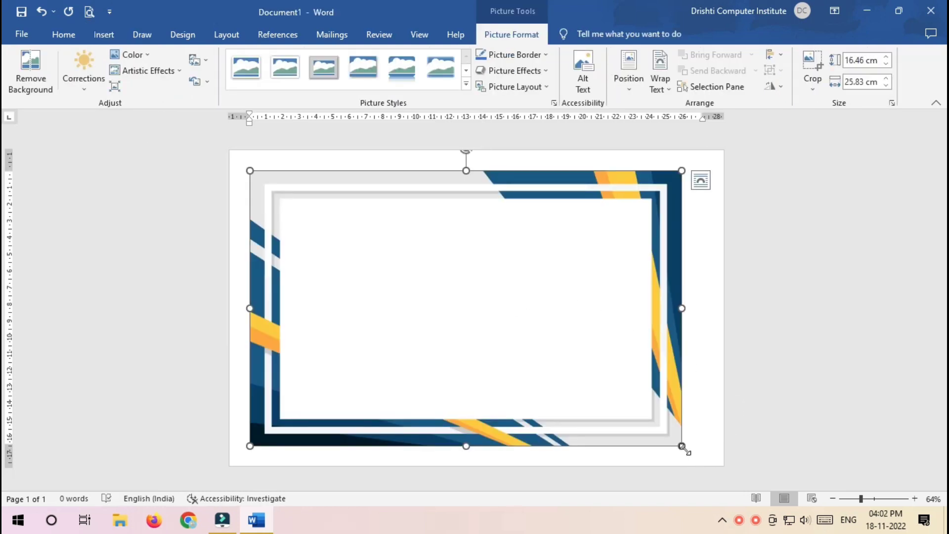
- Stretch the frame to 19.12 cm by 30 cm and centre it on the page
left_click_drag(682, 447, 722, 458)
left_click_drag(250, 171, 235, 148)
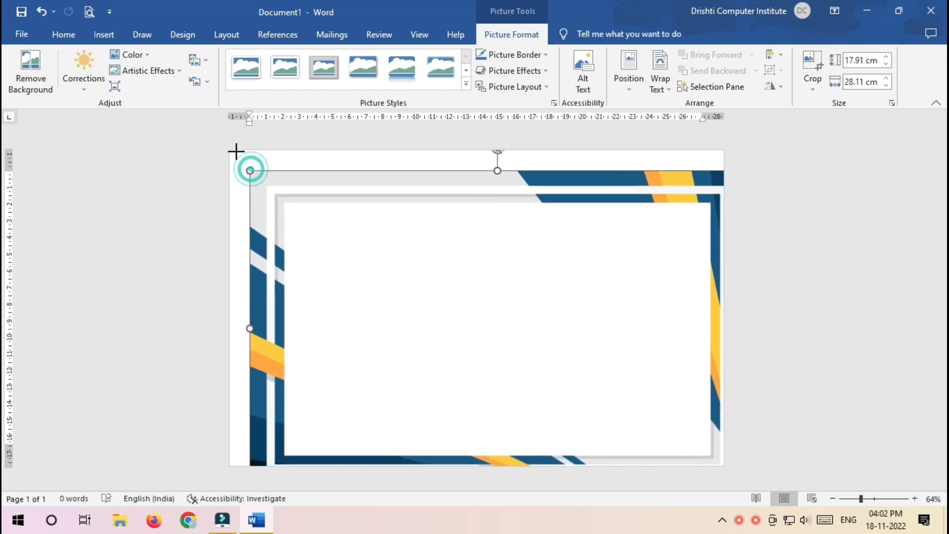
left_click(283, 190)
left_click(629, 69)
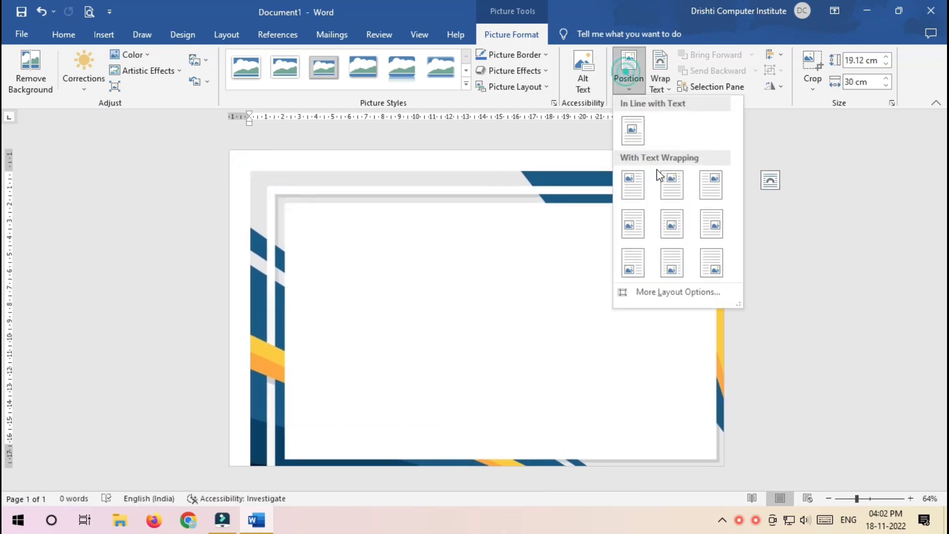
left_click(674, 223)
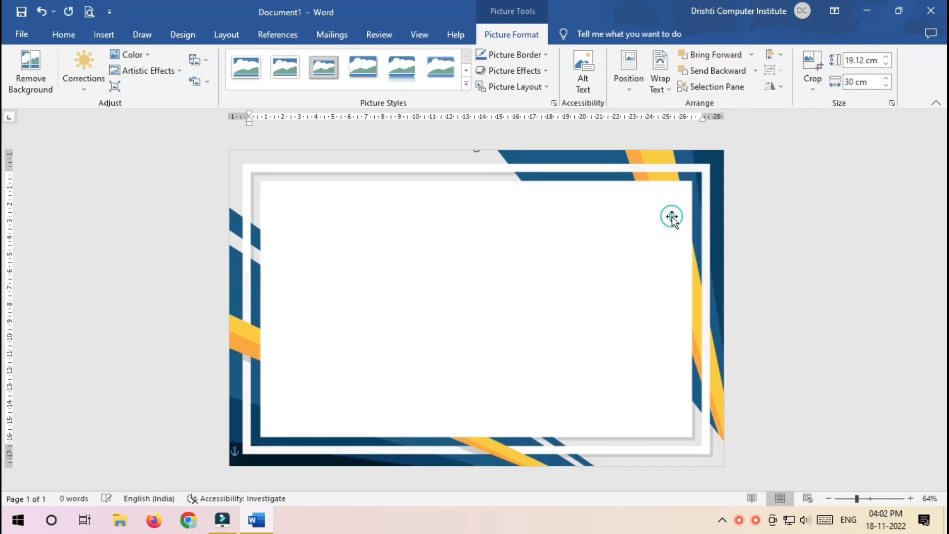
left_click(786, 246)
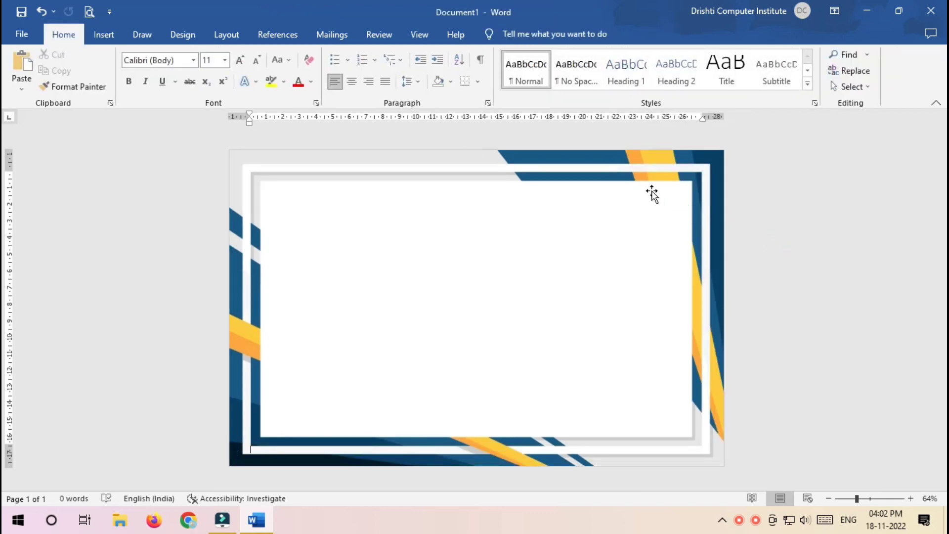
- Draw a wide text box across the frame's top containing DRISHTI COMPUTER INSTITUTE
left_click(105, 34)
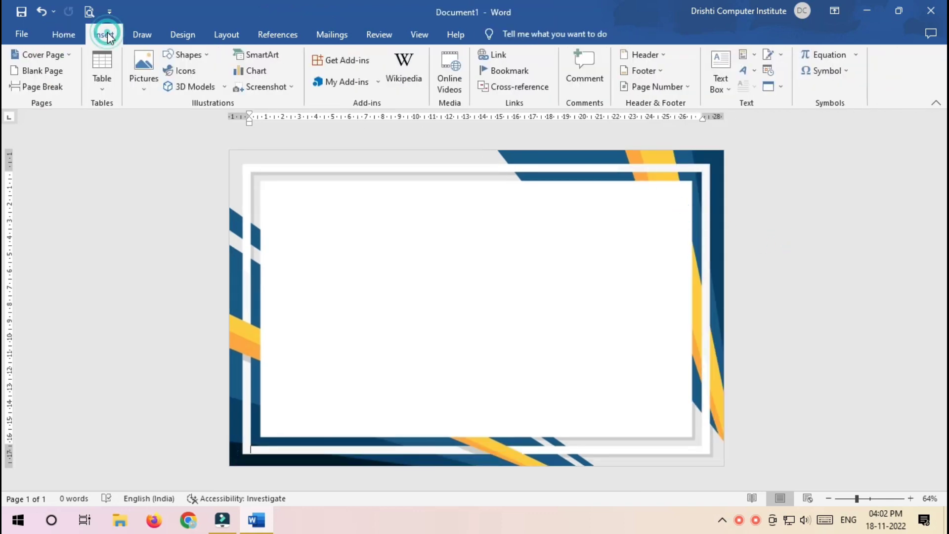
left_click(178, 53)
left_click(169, 88)
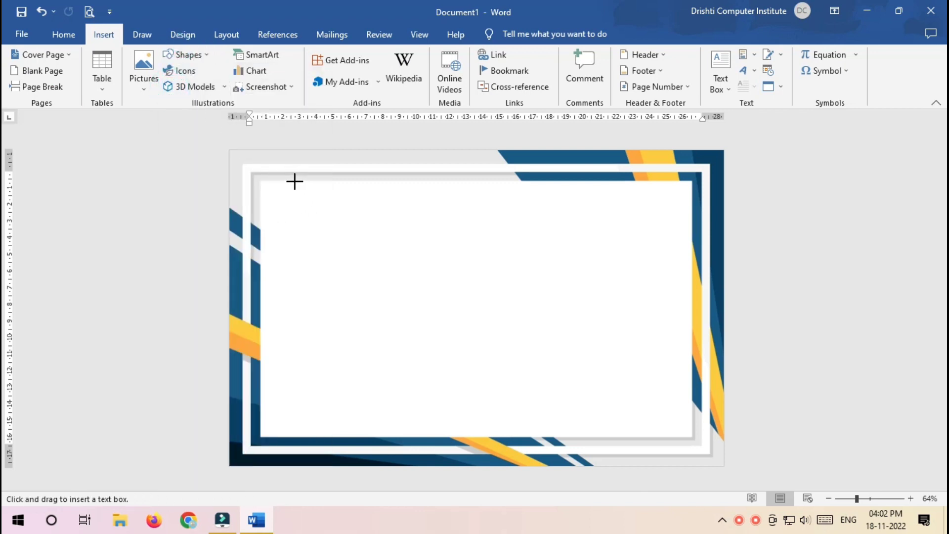
left_click_drag(292, 181, 692, 228)
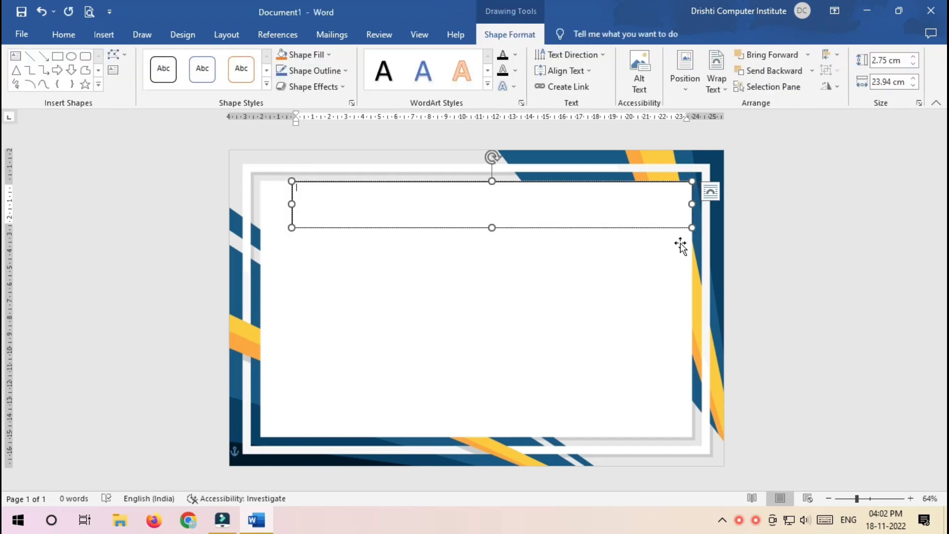
type("DRISHTI")
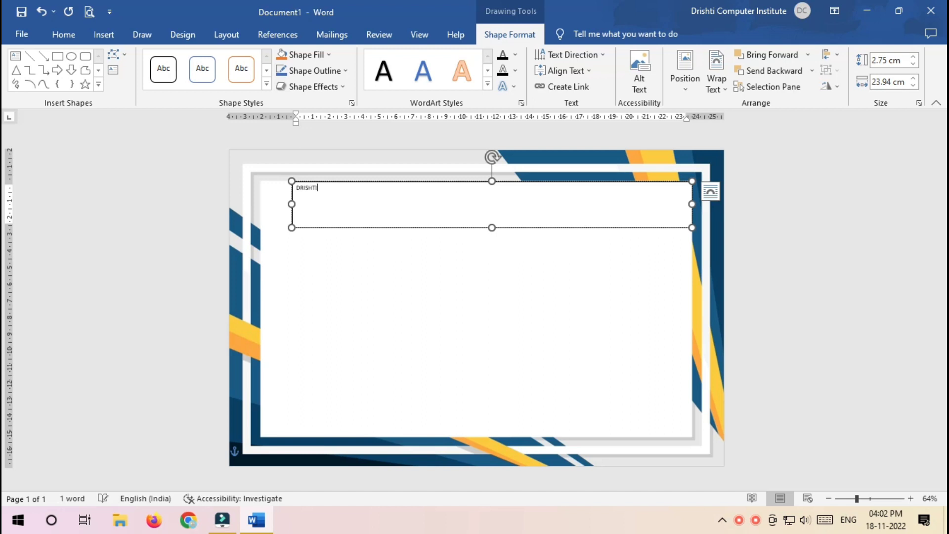
type(" COMPUT")
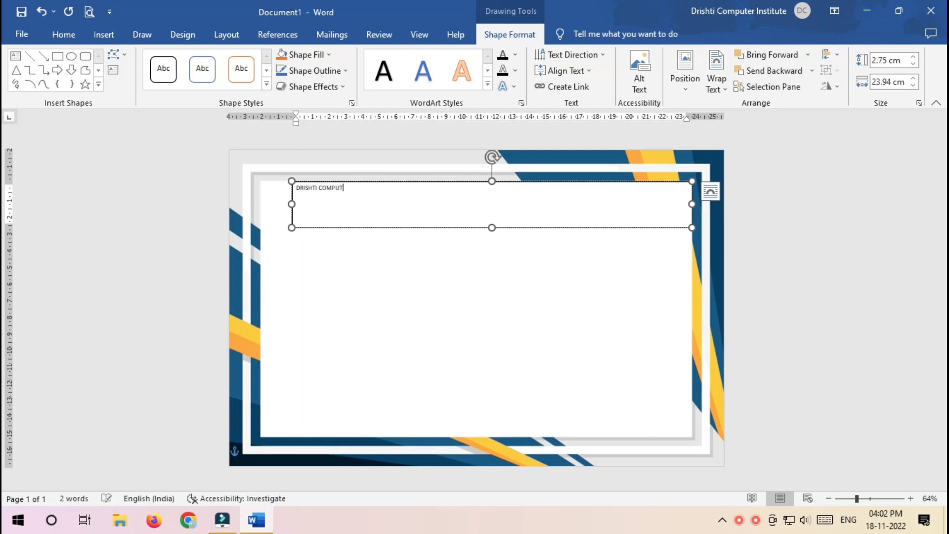
type("ER INSTITUTE")
key("ctrl+a")
left_click(306, 55)
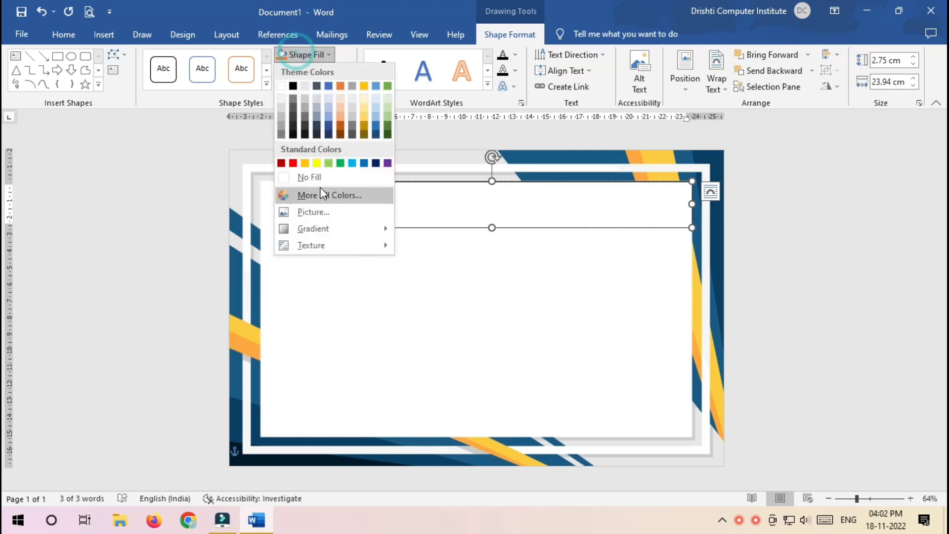
- Remove the heading text box's fill and outline
left_click(322, 180)
left_click(320, 75)
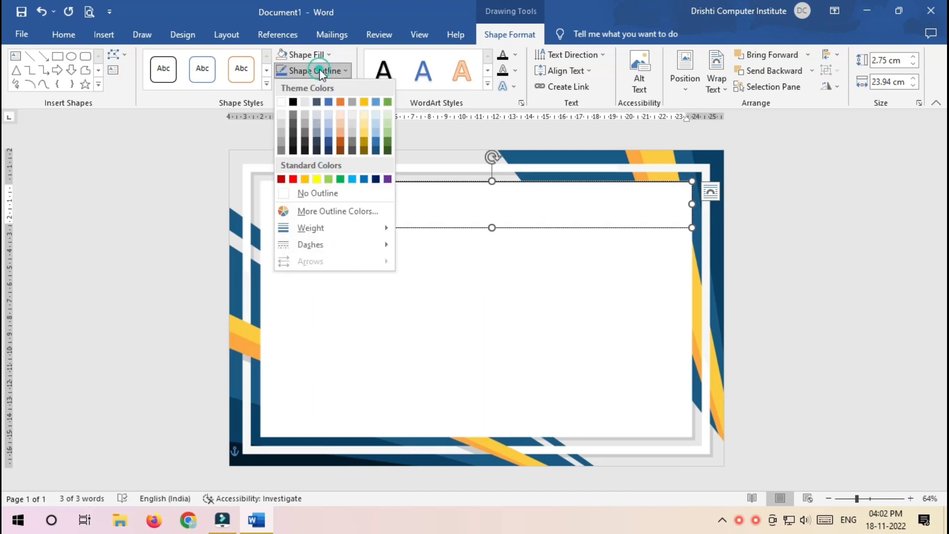
left_click(328, 194)
- Format the heading as centred Algerian text at 45 pt
left_click(56, 32)
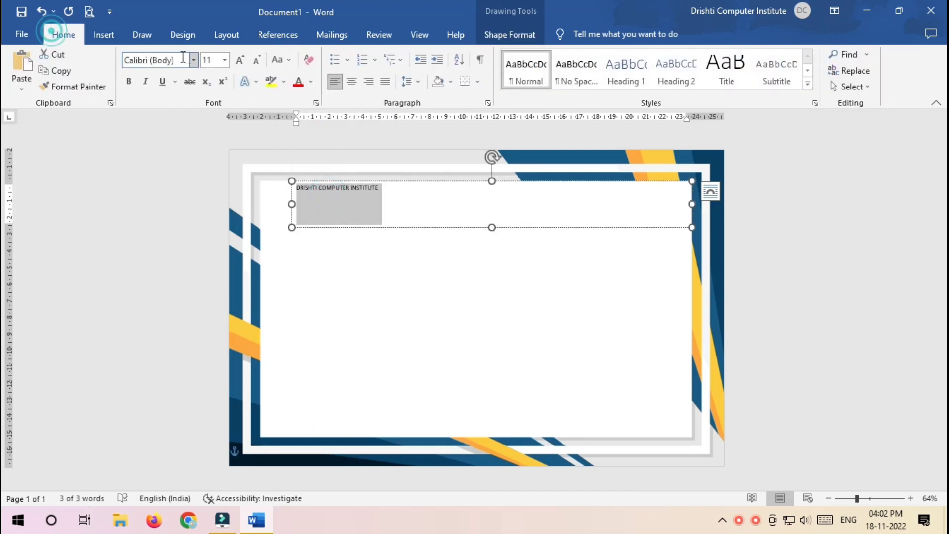
left_click(241, 60)
left_click(241, 60)
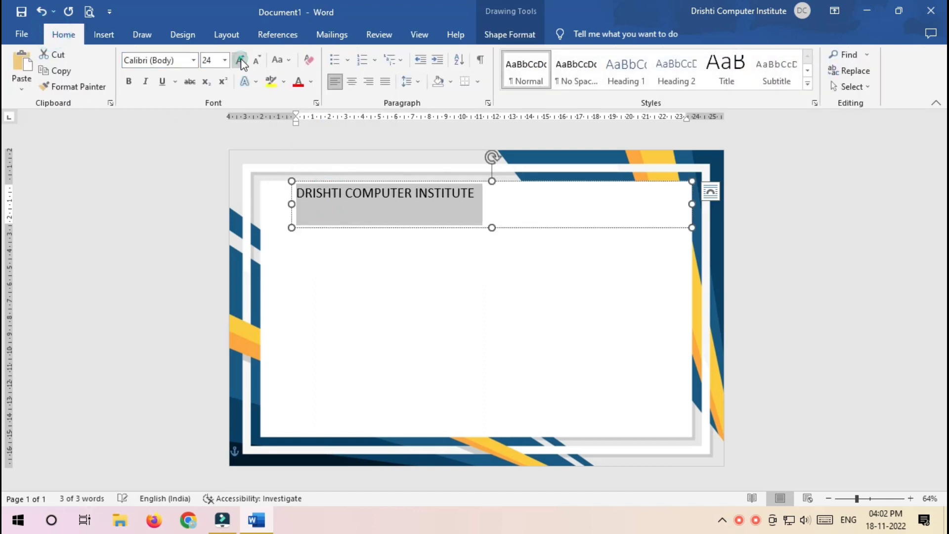
left_click(241, 60)
left_click(241, 60)
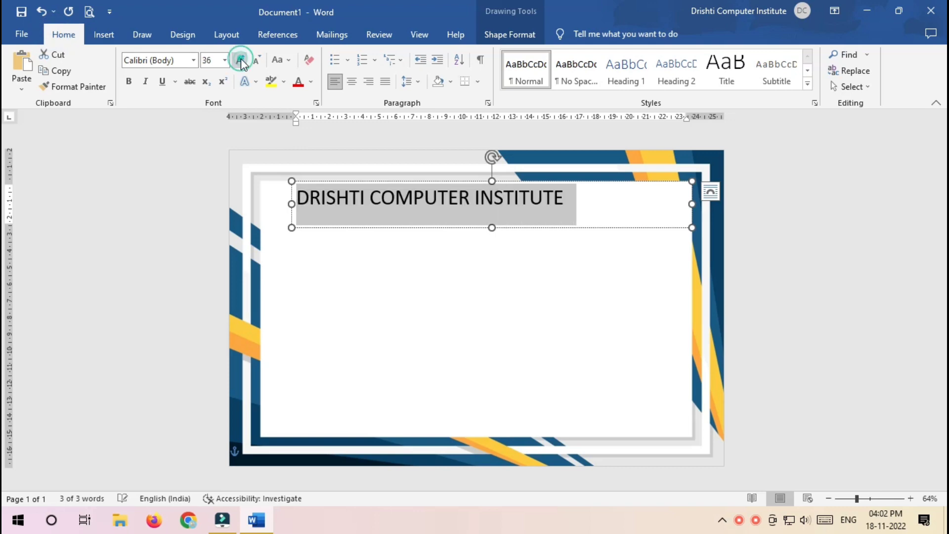
left_click(194, 60)
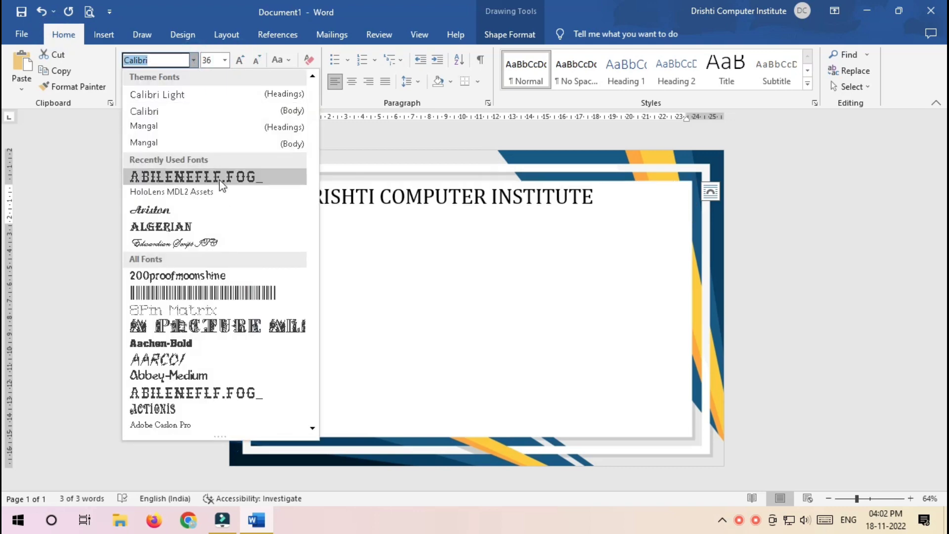
left_click(220, 226)
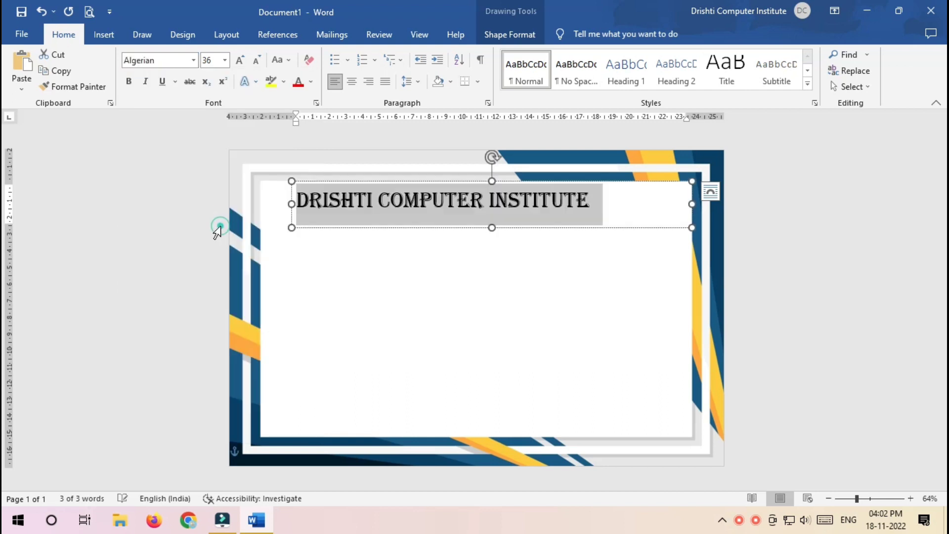
left_click(353, 82)
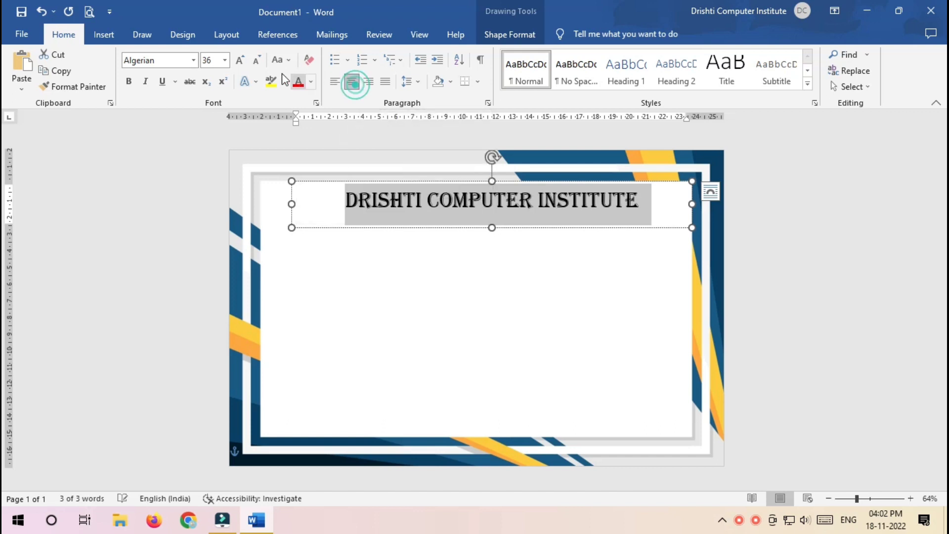
left_click(239, 60)
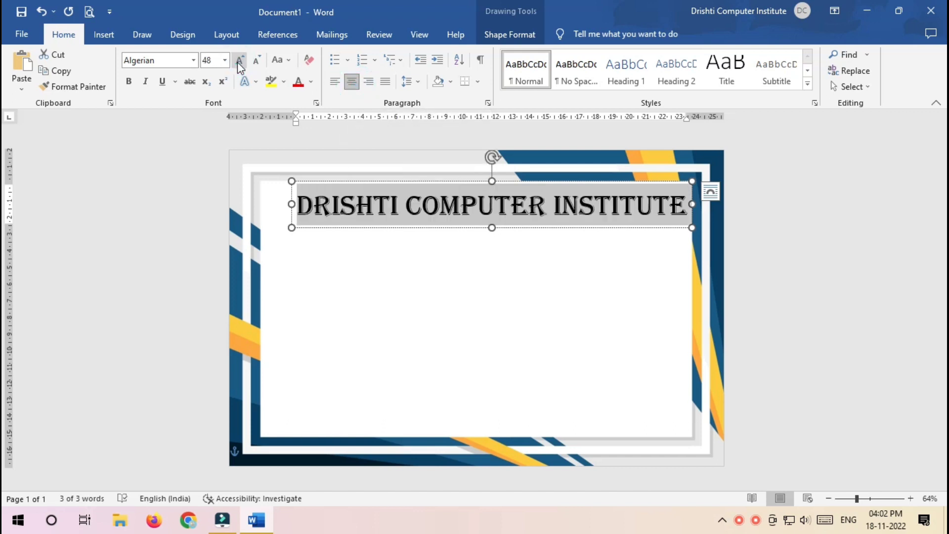
left_click(212, 61)
type("45")
key("Return")
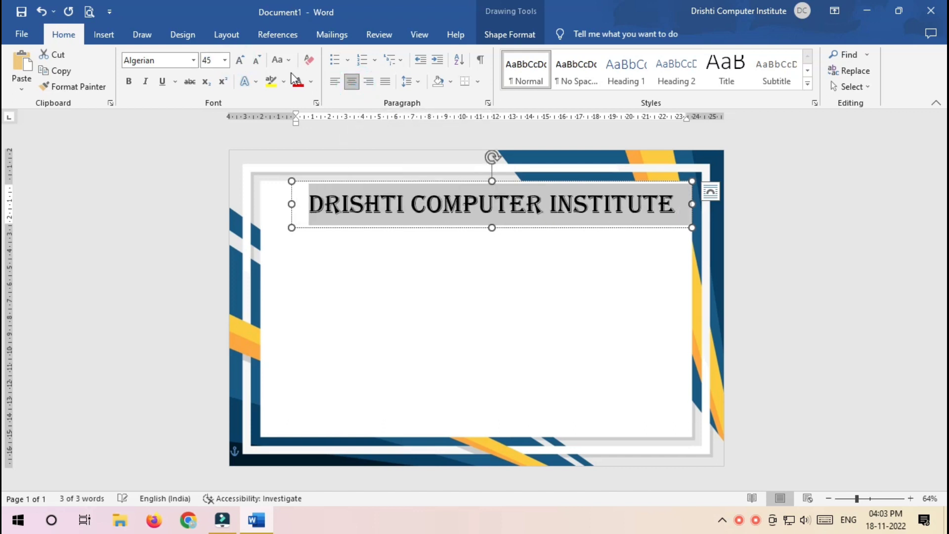
- Nudge the heading box slightly up and sideways within the border
left_click(391, 182)
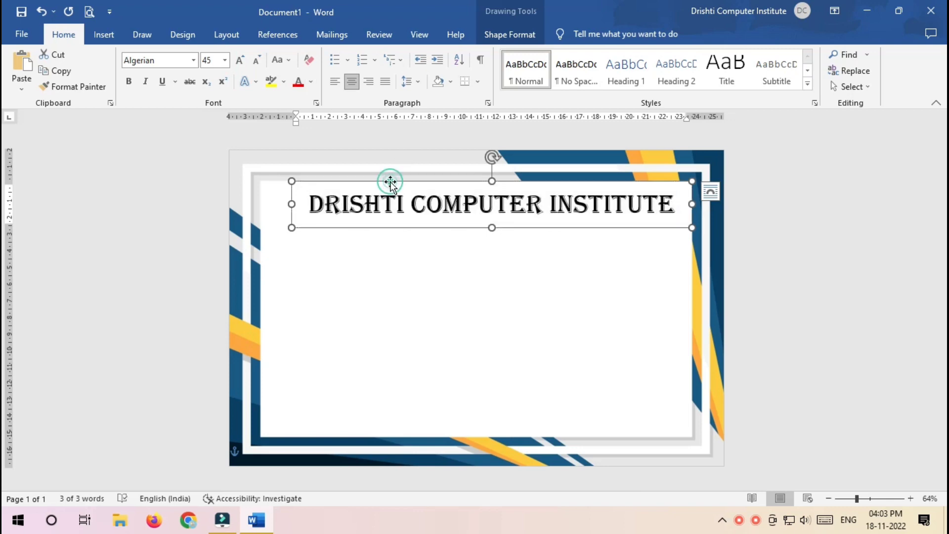
key("Right")
key("Right")
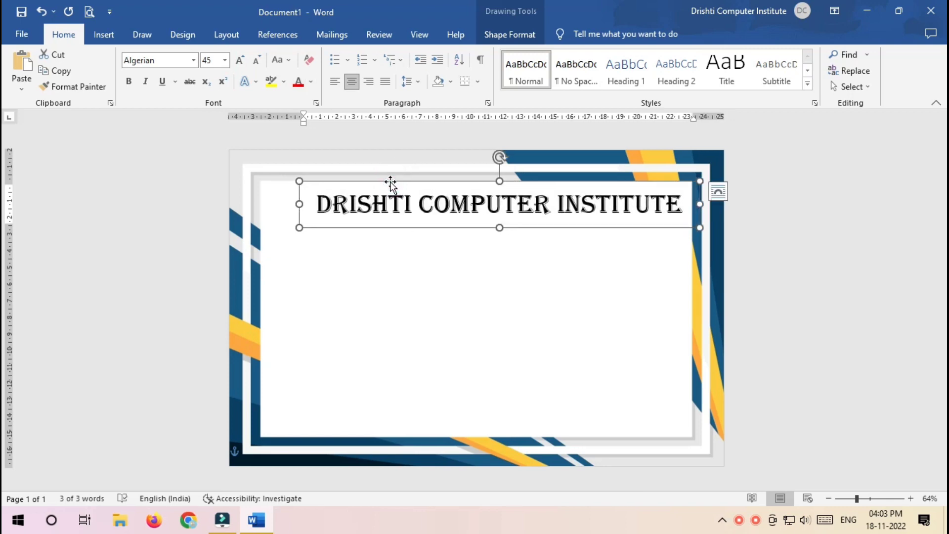
key("Up")
key("Left")
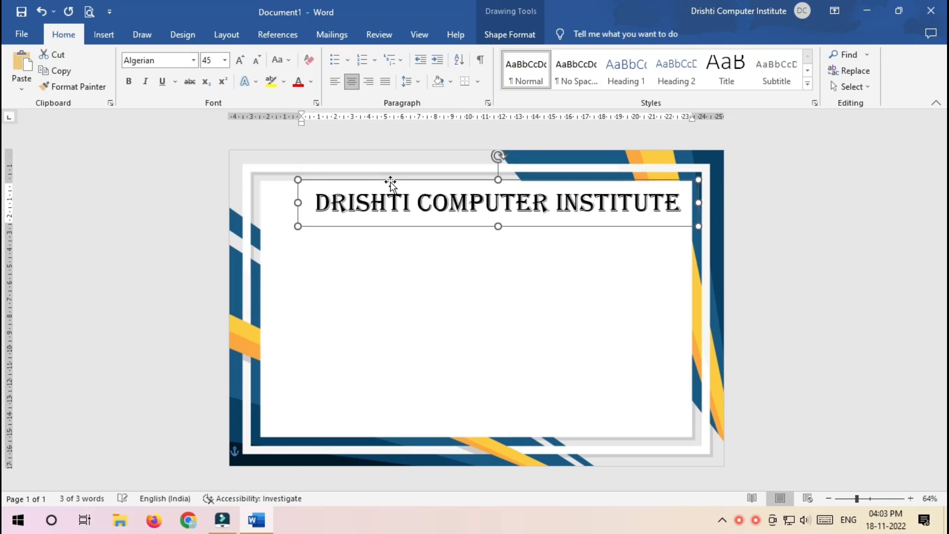
key("Up")
left_click(104, 34)
left_click(185, 55)
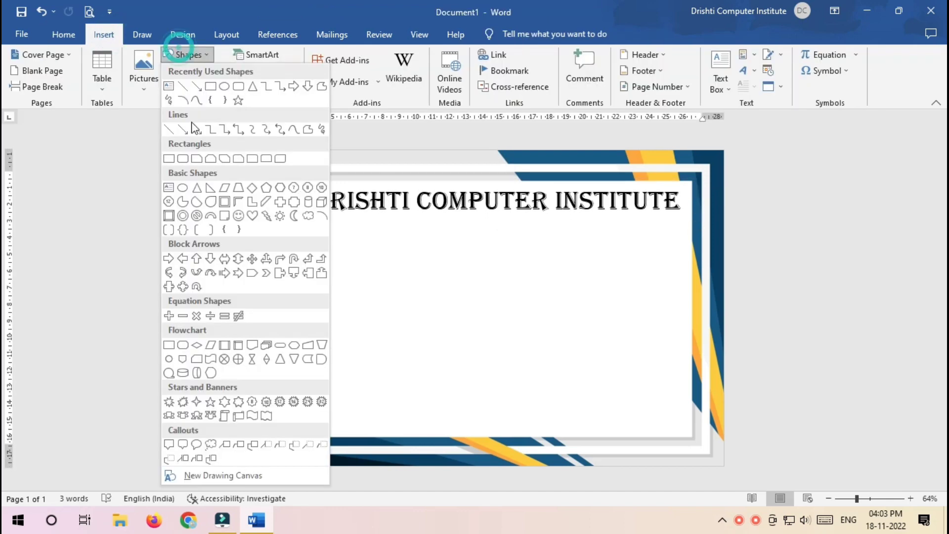
- Draw a 2.37 cm circle left of the heading and fill it with the DRISHTI logo from Downloads
left_click(225, 87)
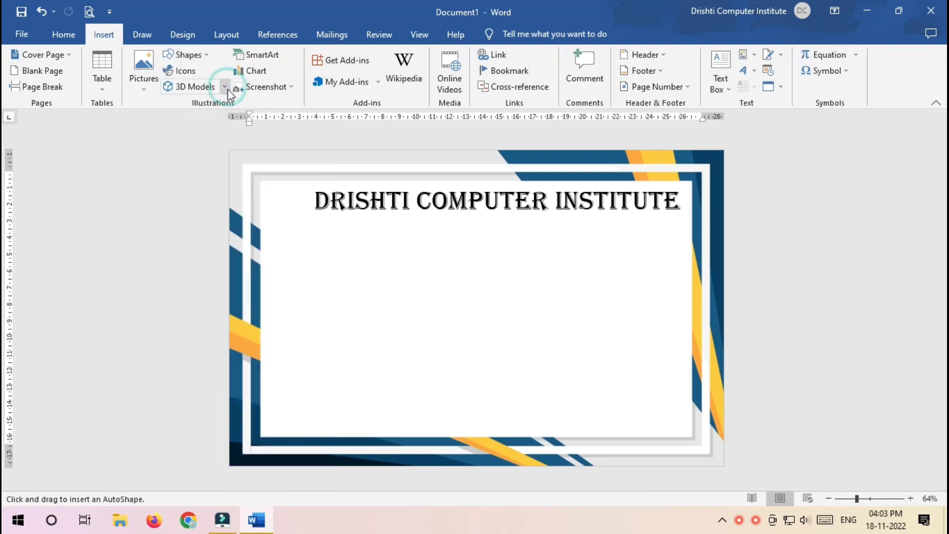
left_click_drag(264, 182, 307, 225)
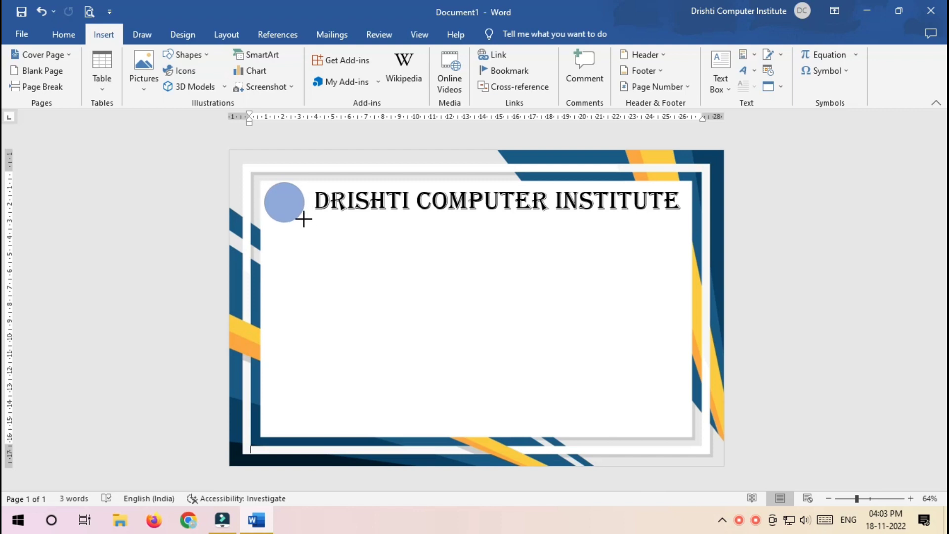
left_click(307, 56)
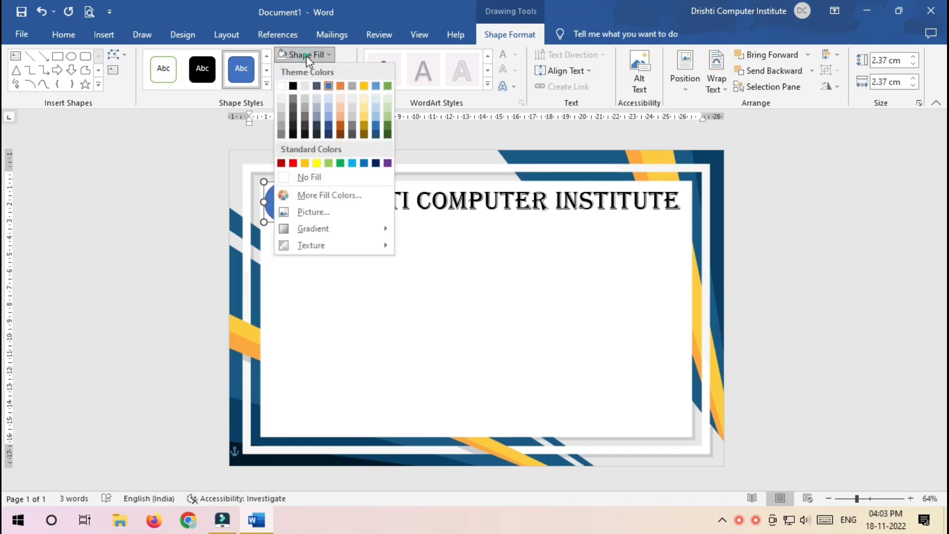
left_click(322, 211)
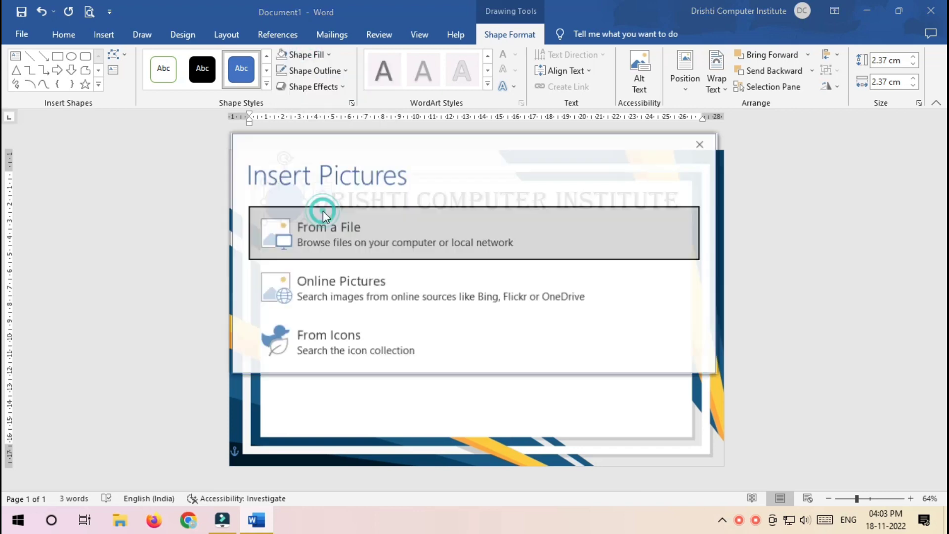
left_click(339, 234)
left_click(79, 152)
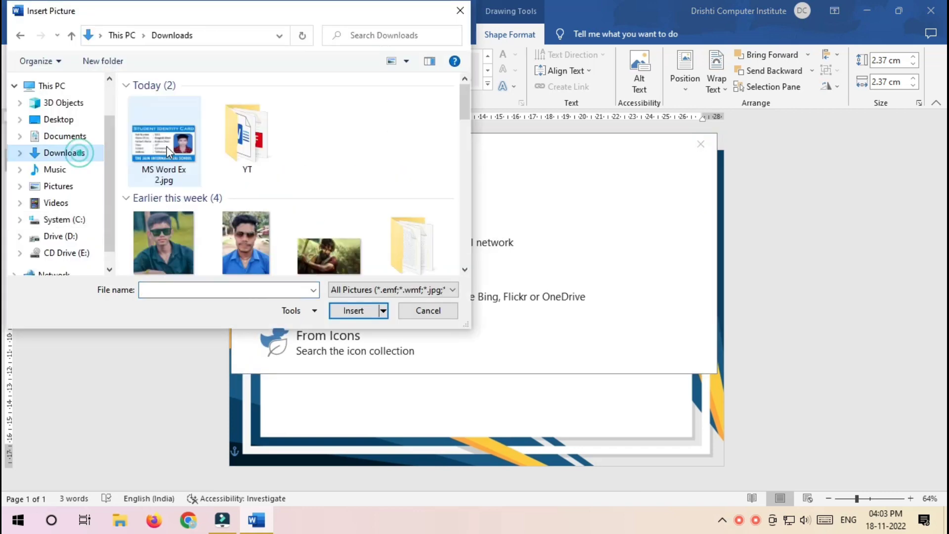
scroll(229, 178, "down", 5)
scroll(233, 192, "down", 3)
scroll(228, 197, "down", 3)
scroll(221, 200, "down", 2)
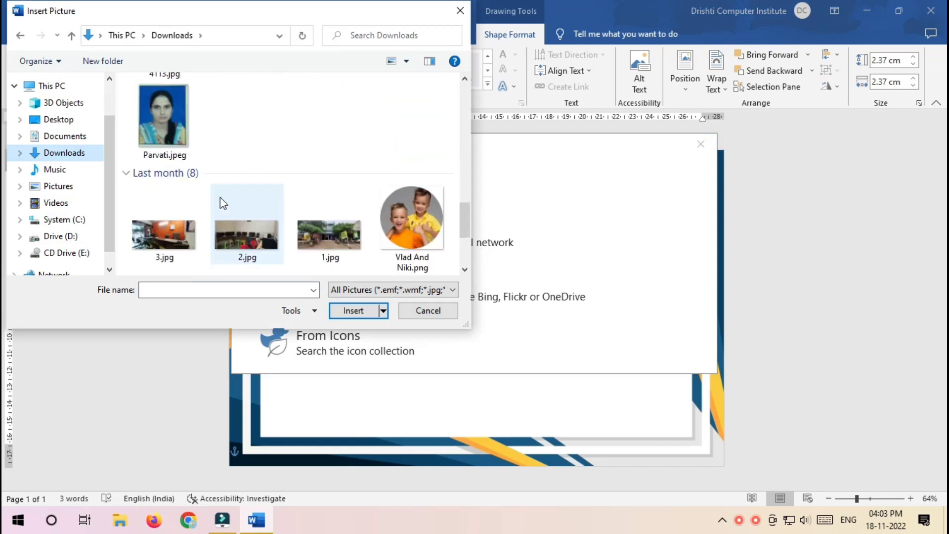
scroll(221, 198, "down", 3)
scroll(218, 198, "down", 3)
double_click(170, 120)
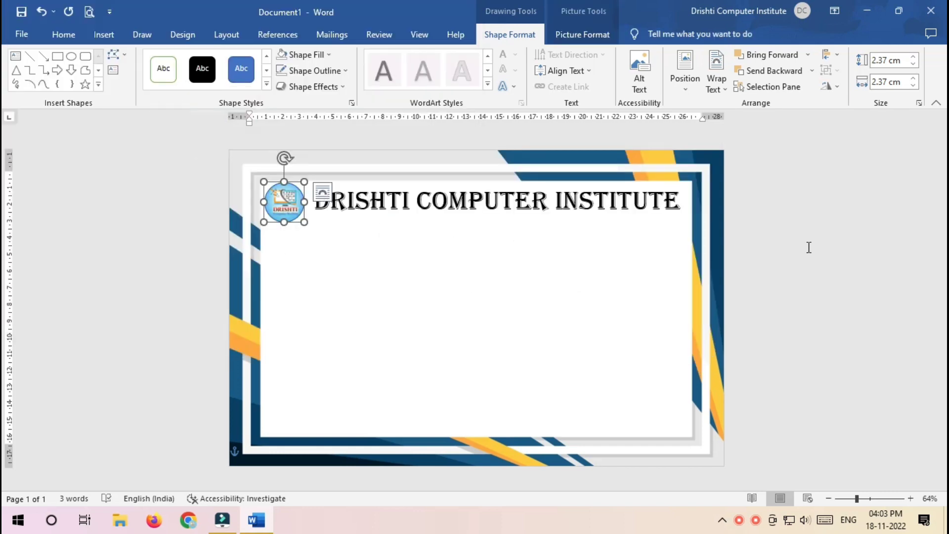
left_click(809, 247)
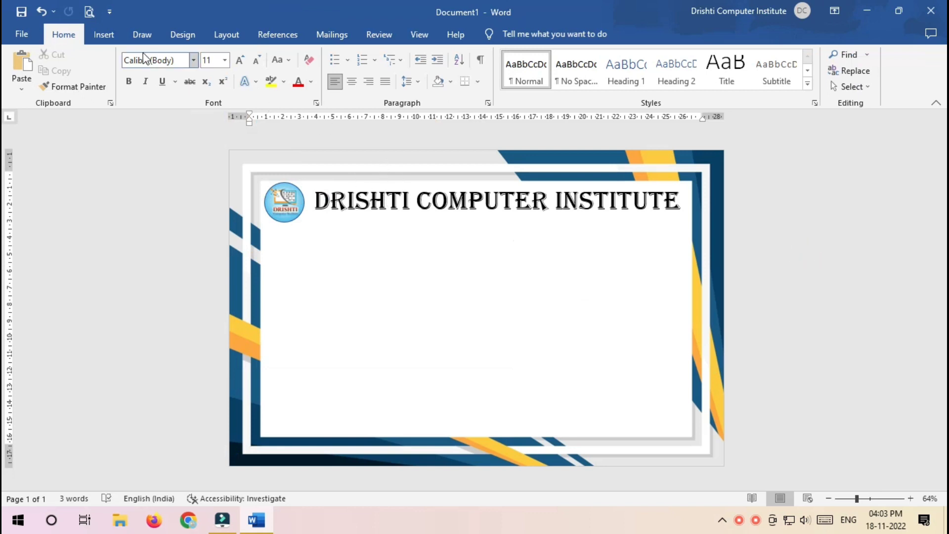
- Draw a wide text box below the heading with no fill and no outline
left_click(109, 39)
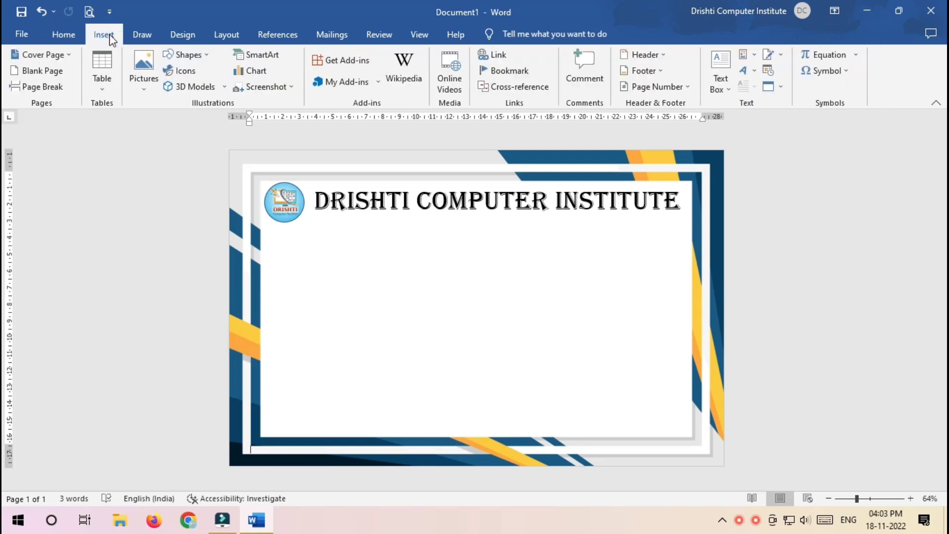
left_click(185, 54)
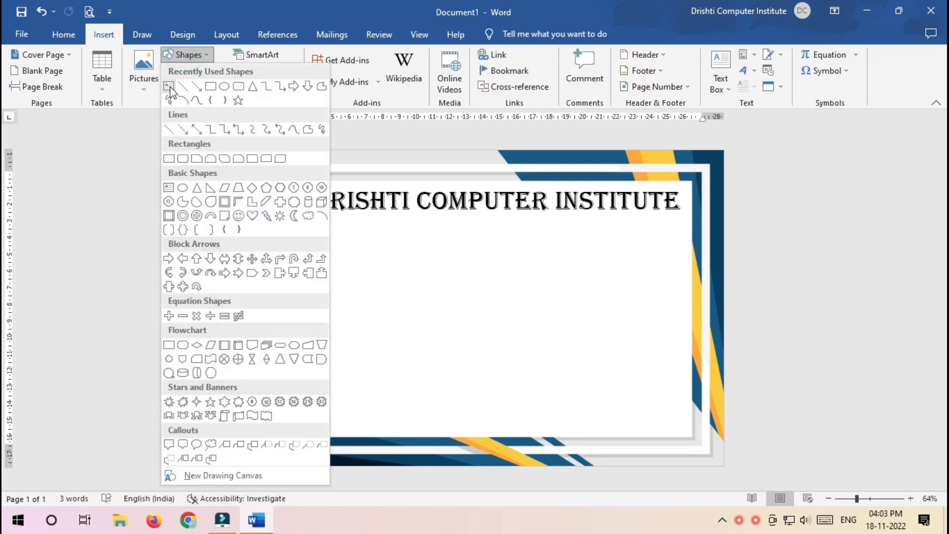
left_click(169, 87)
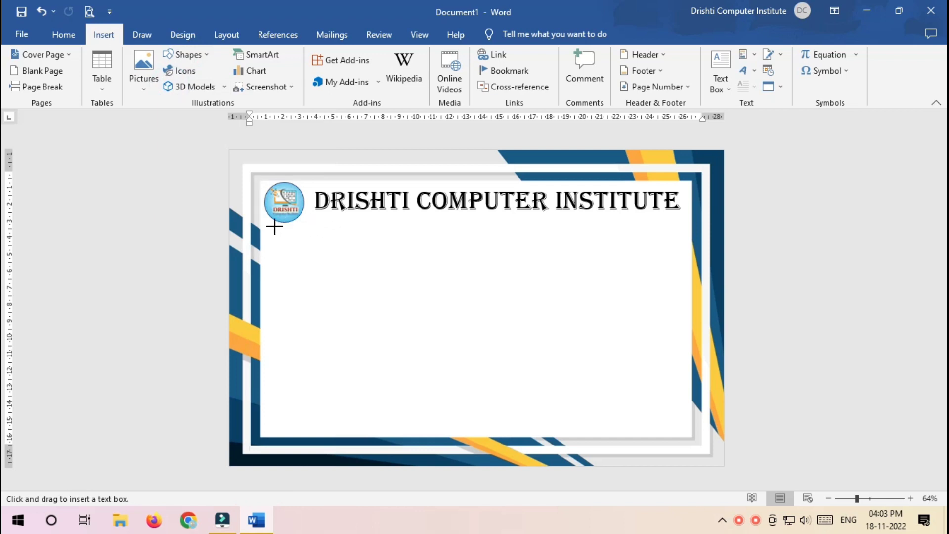
left_click_drag(262, 228, 691, 267)
type("Certificate Of Achievement")
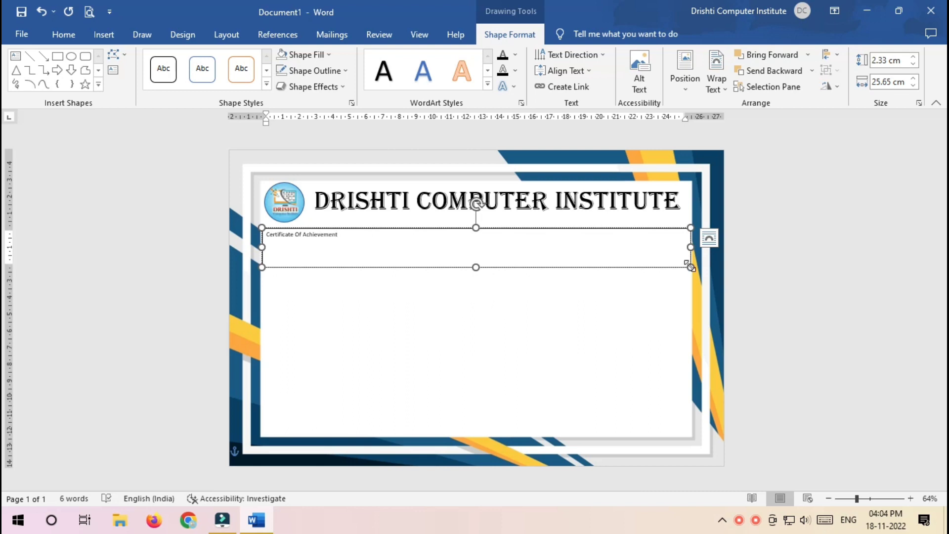
key("ctrl+a")
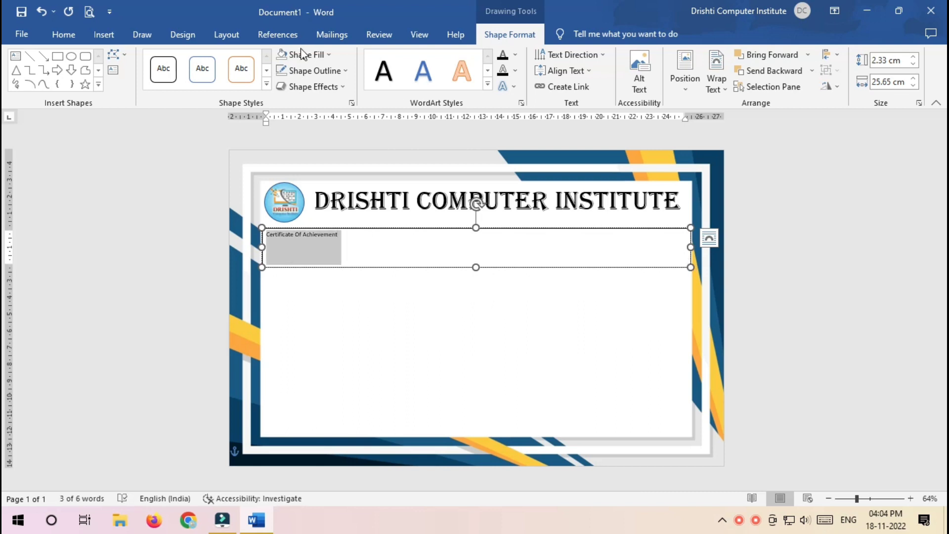
left_click(302, 53)
left_click(337, 176)
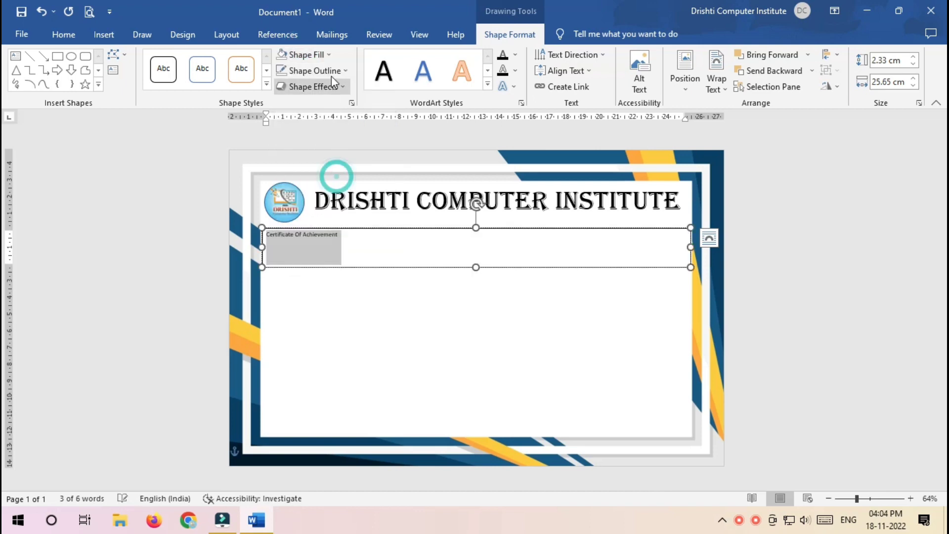
left_click(315, 70)
left_click(316, 196)
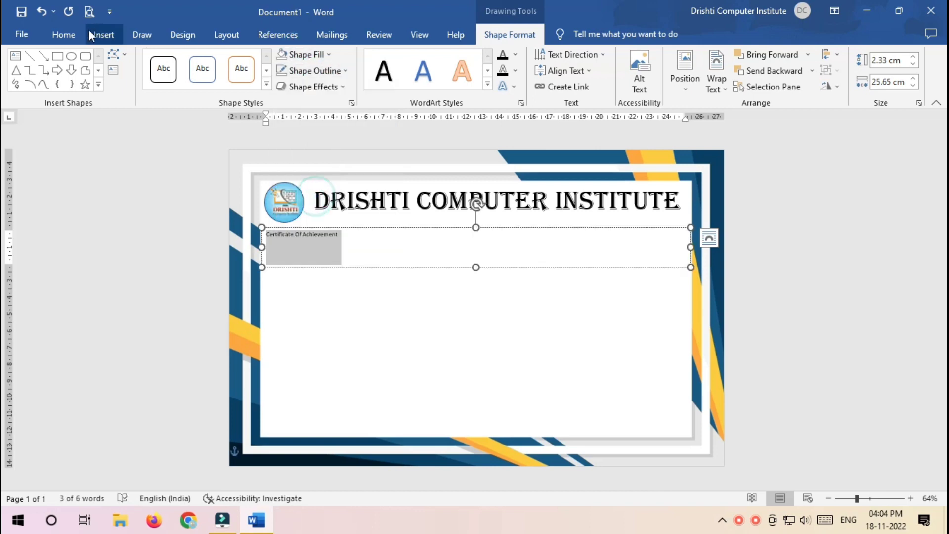
- Make 'Certificate Of Achievement' centred, dark red and 22 pt, and fit the box
left_click(64, 34)
left_click(240, 61)
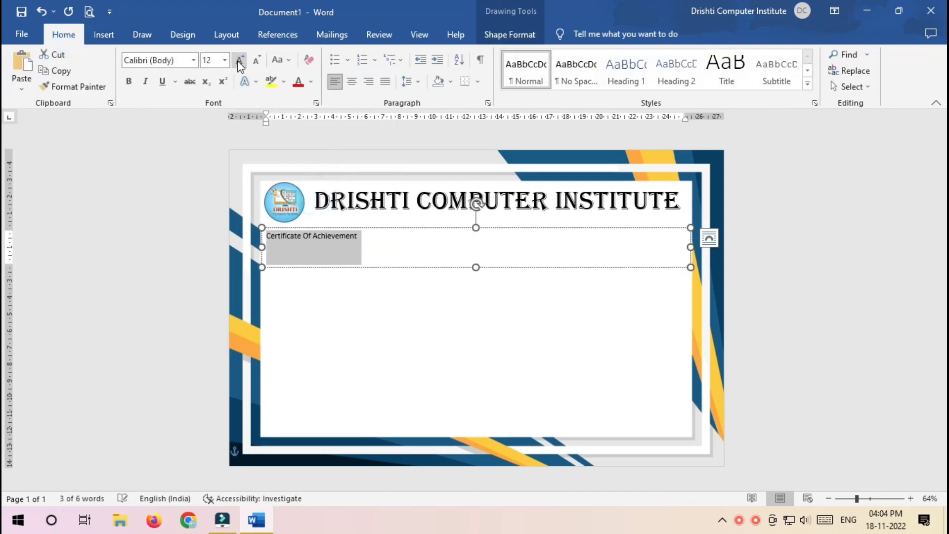
left_click(240, 60)
left_click(240, 61)
left_click(240, 60)
left_click(240, 60)
left_click(240, 60)
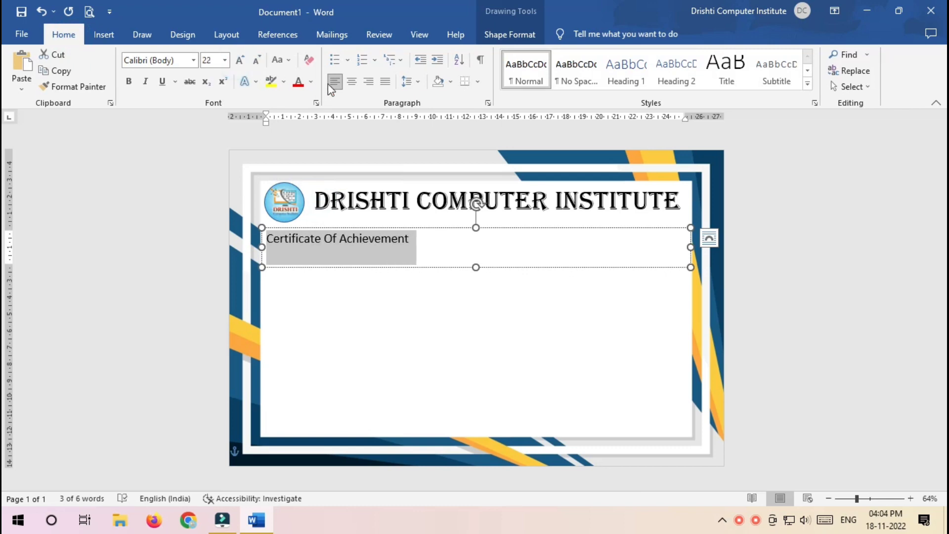
left_click(352, 81)
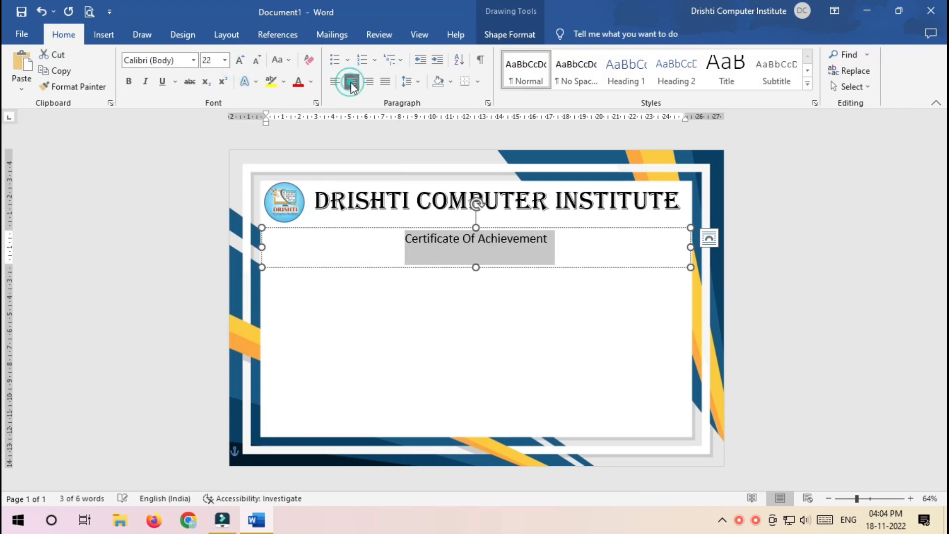
left_click(311, 81)
left_click(306, 207)
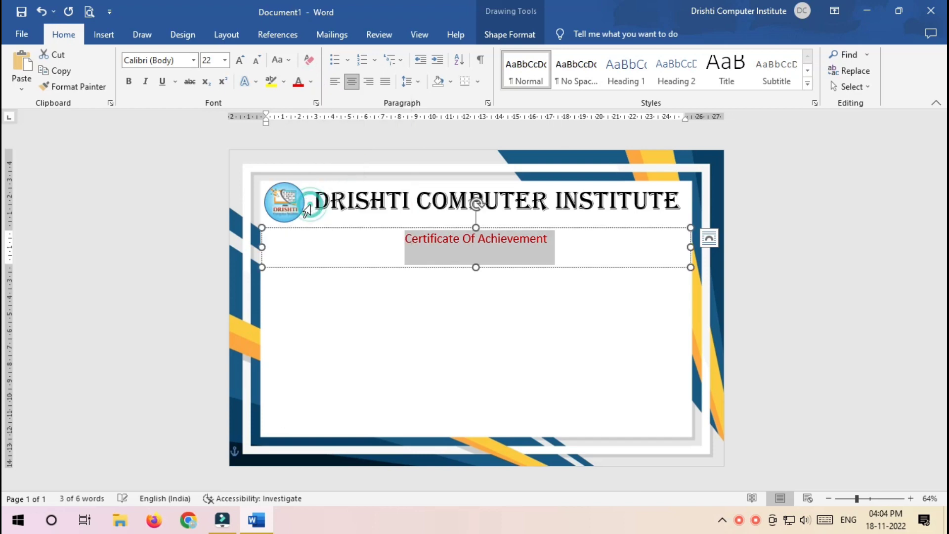
left_click_drag(478, 254, 478, 253)
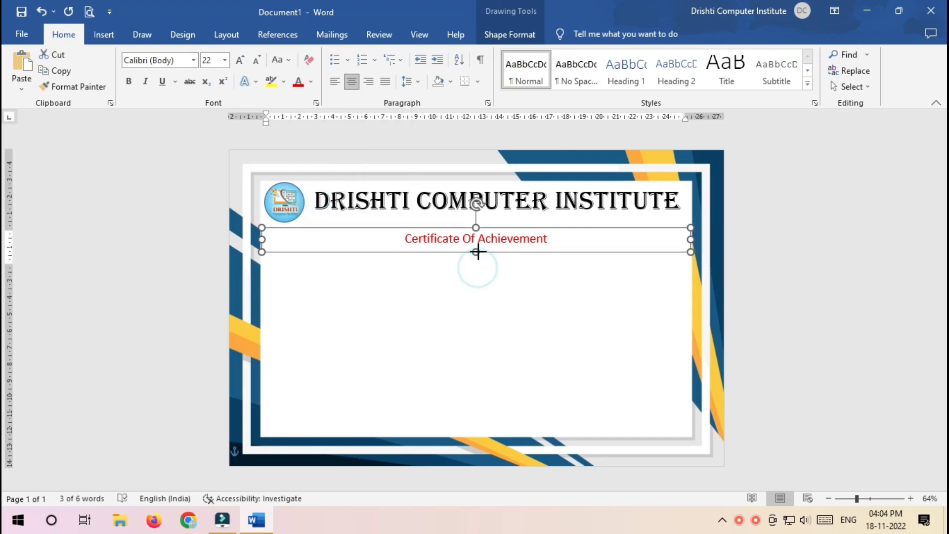
- Duplicate the title text box below it and clear its text for the recipient's name
left_click(569, 222)
key("ctrl+v")
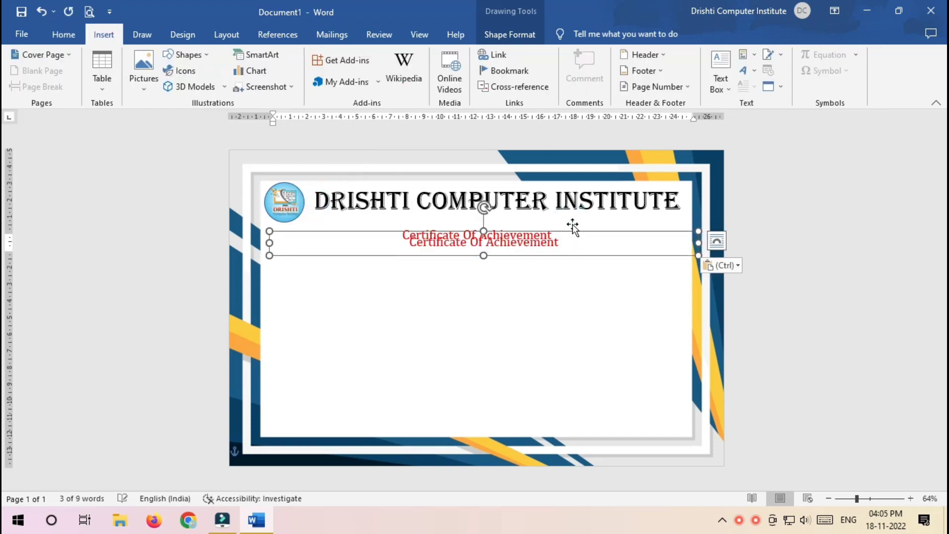
left_click_drag(574, 235, 565, 244)
double_click(552, 254)
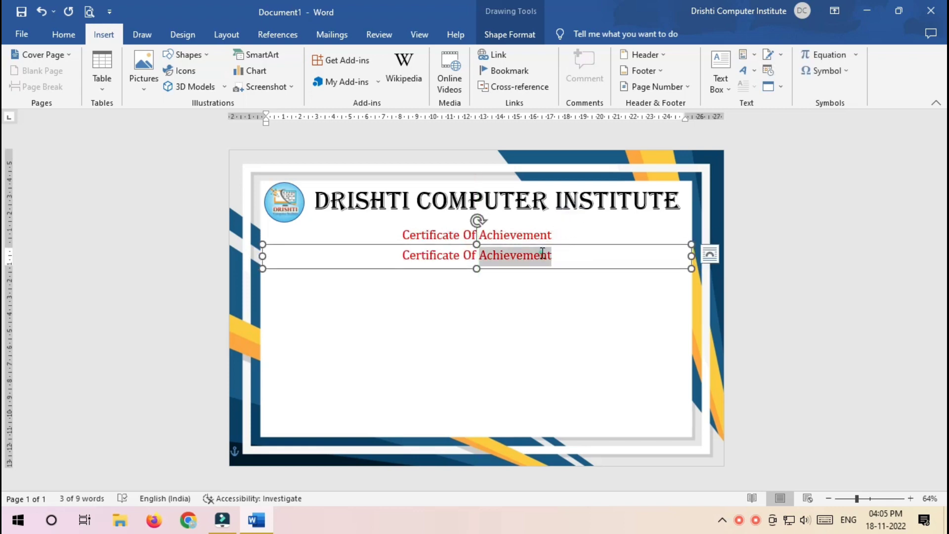
key("BackSpace")
key("BackSpace")
key("BackSpace")
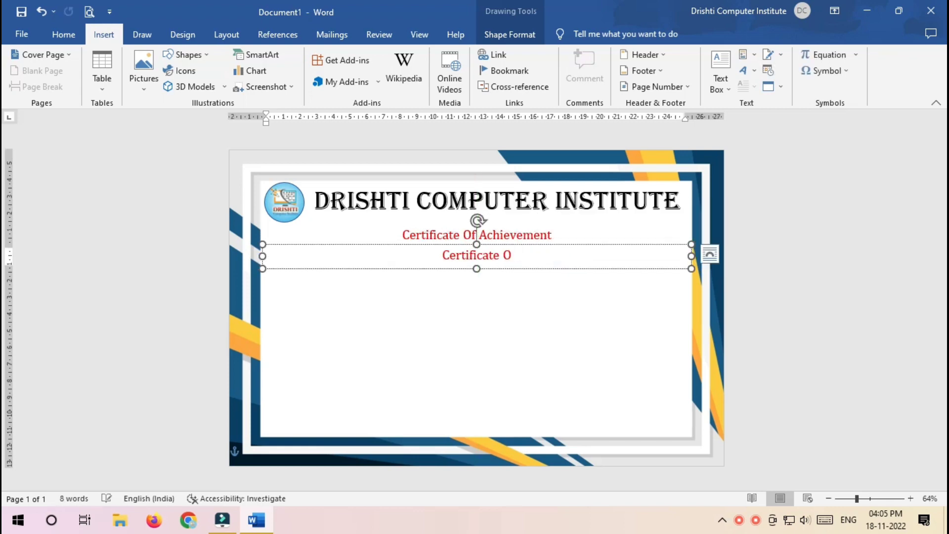
key("BackSpace")
key("BackSpace")
key("BackSpace")
type("Durgesh Editor")
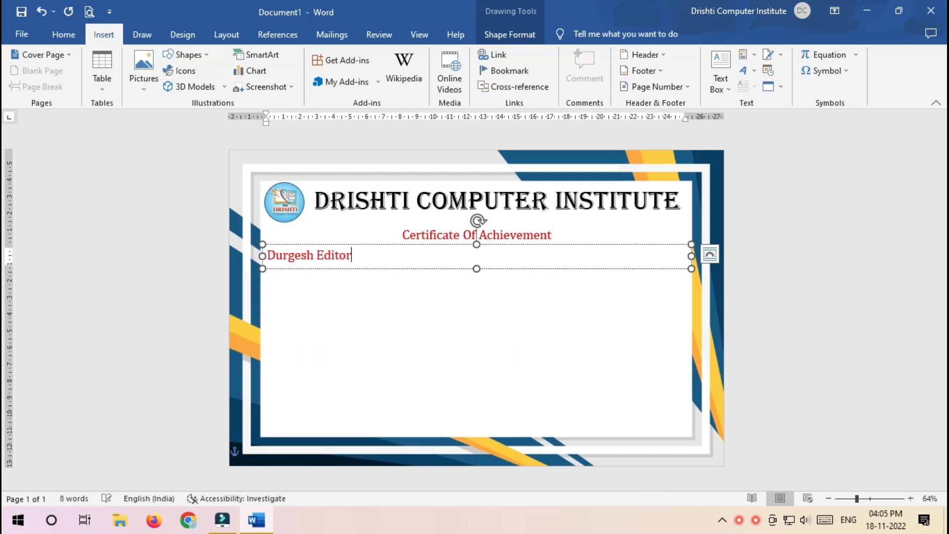
- Format the recipient's name as centred, black, 36 pt Ariston
key("ctrl+a")
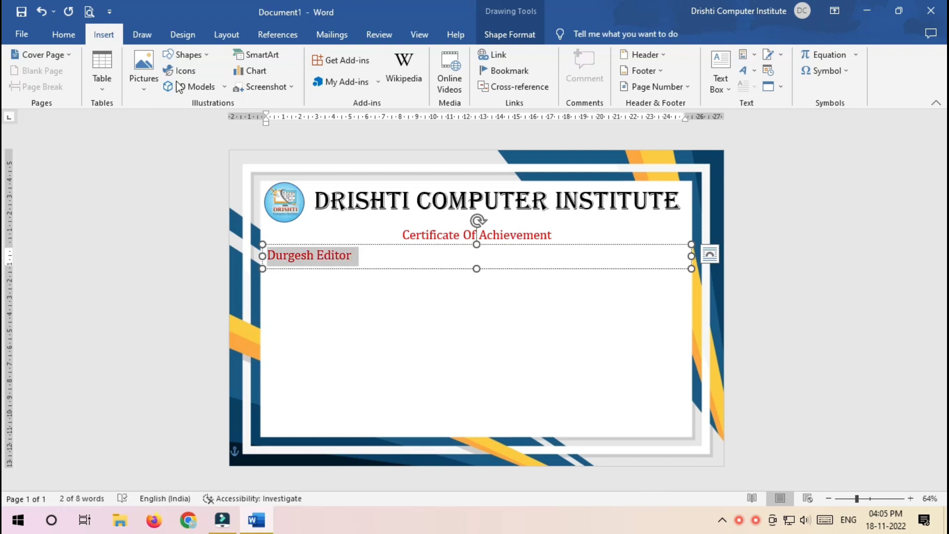
left_click(64, 35)
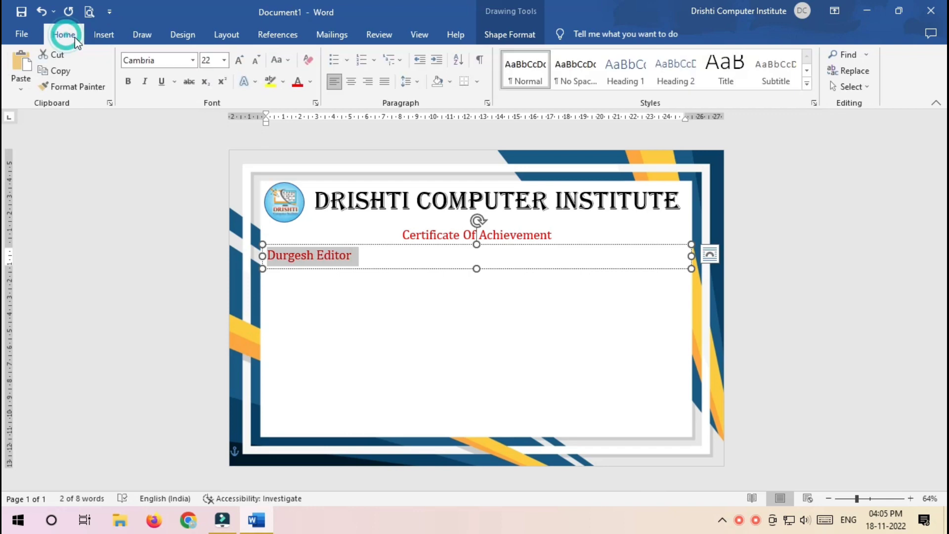
left_click(352, 84)
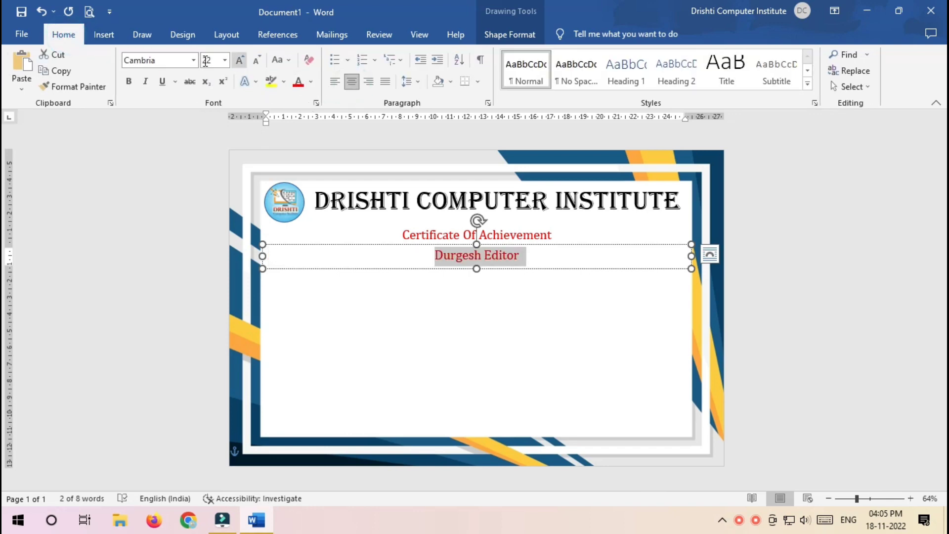
left_click(193, 60)
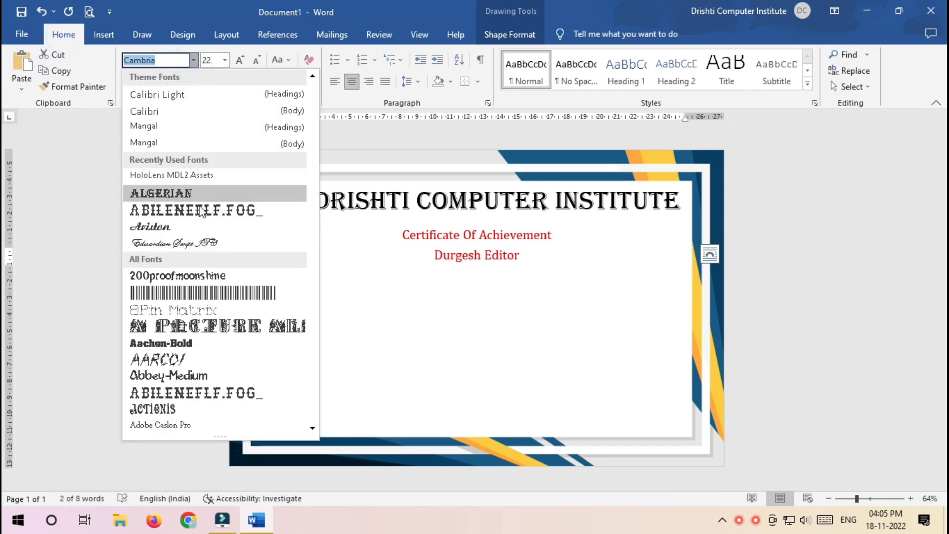
left_click(203, 229)
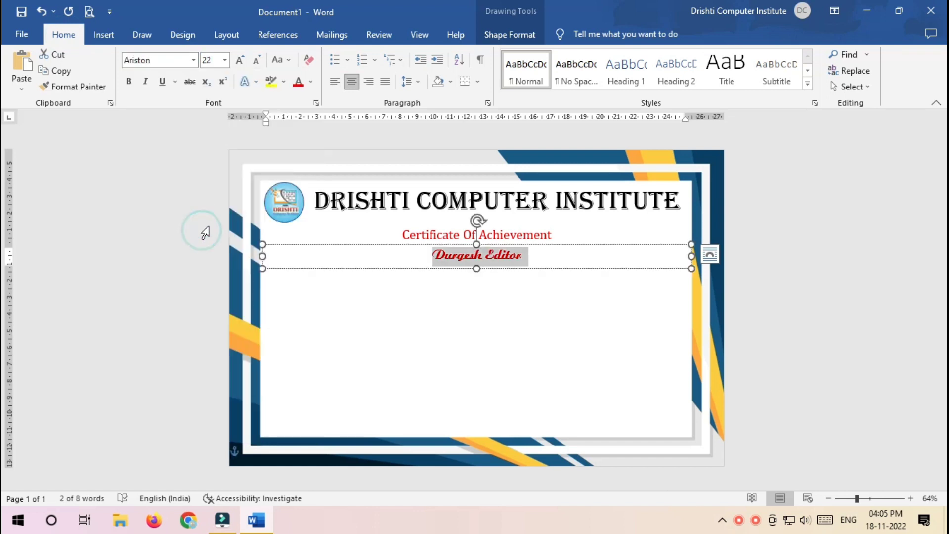
left_click(241, 60)
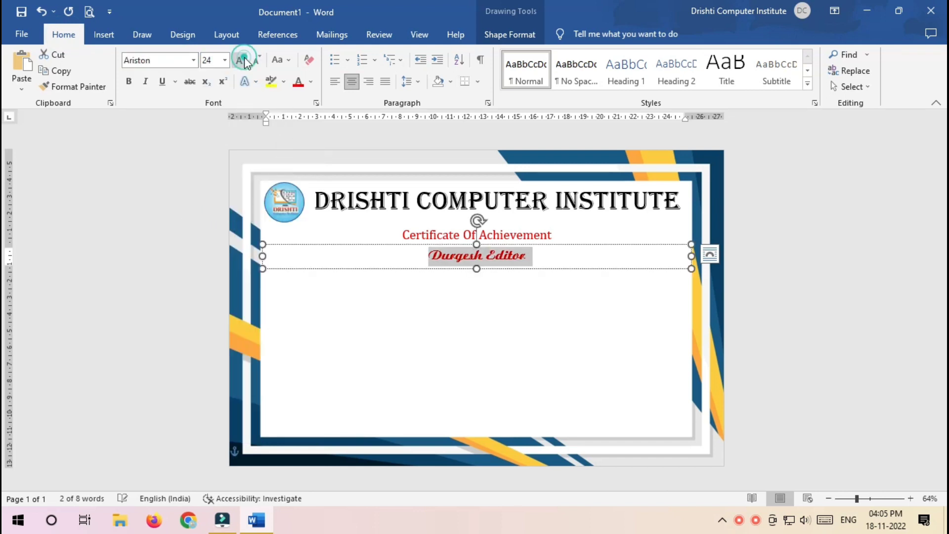
left_click(241, 60)
left_click(240, 60)
left_click(241, 60)
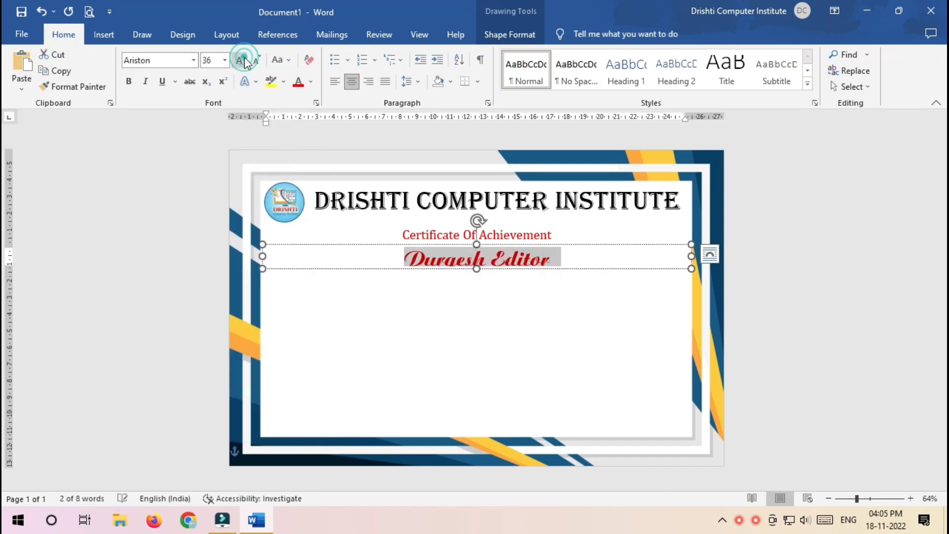
left_click(311, 82)
left_click(311, 97)
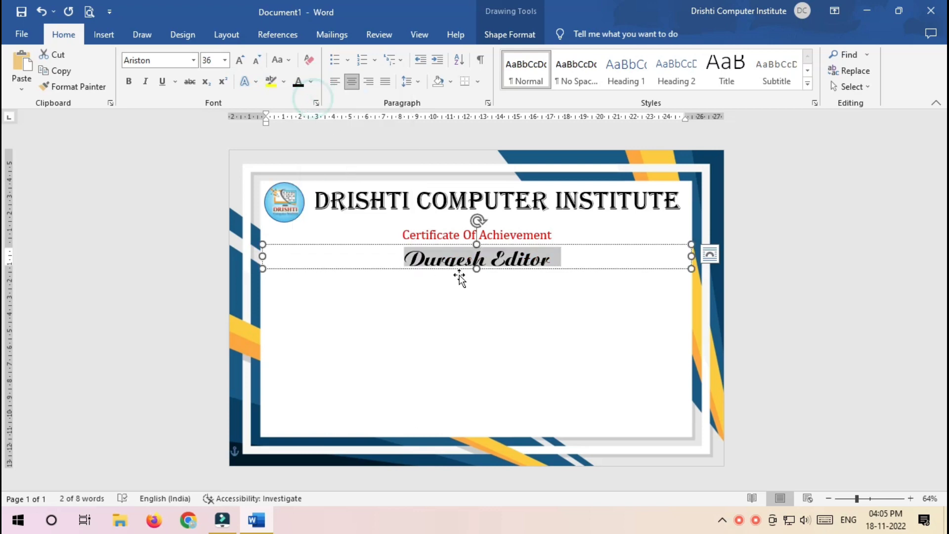
- Adjust the name box's height and move it slightly lower
left_click_drag(476, 269, 477, 284)
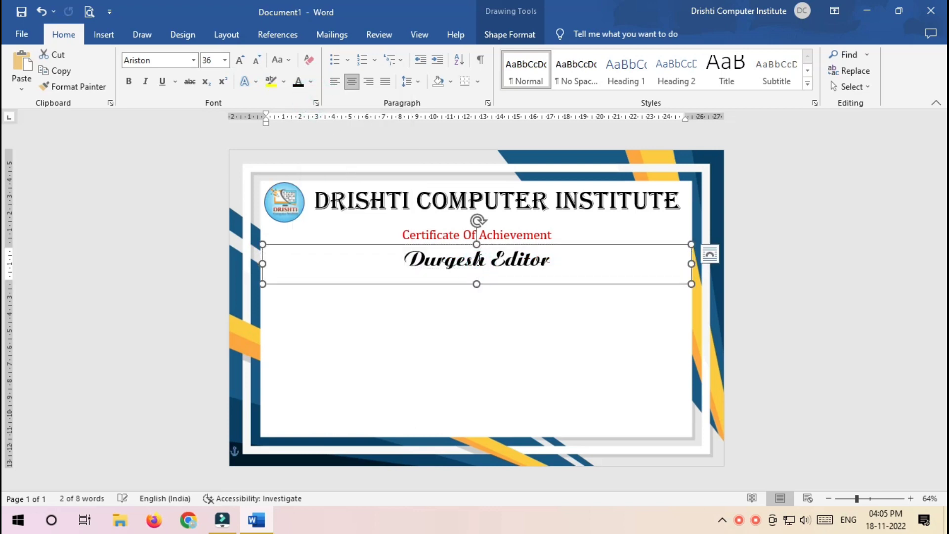
left_click_drag(485, 249, 485, 257)
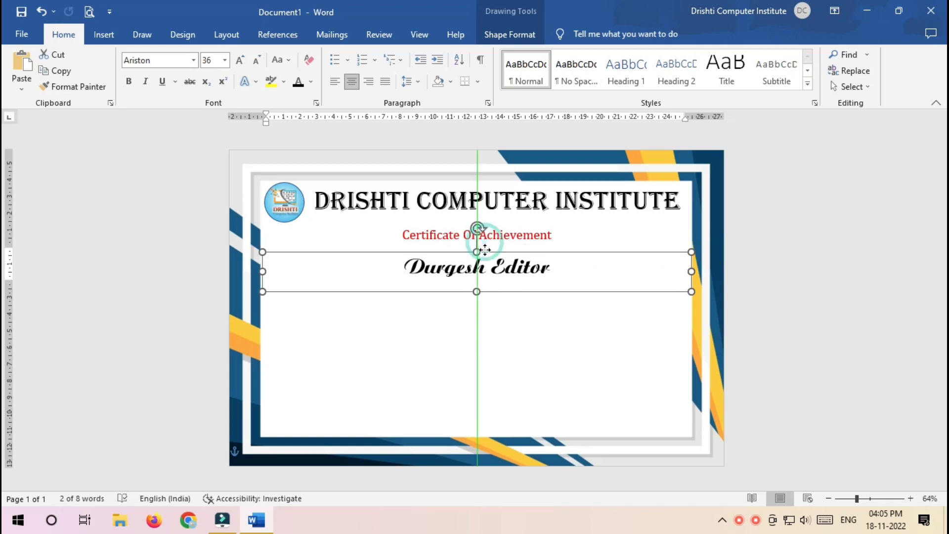
left_click_drag(477, 292, 477, 285)
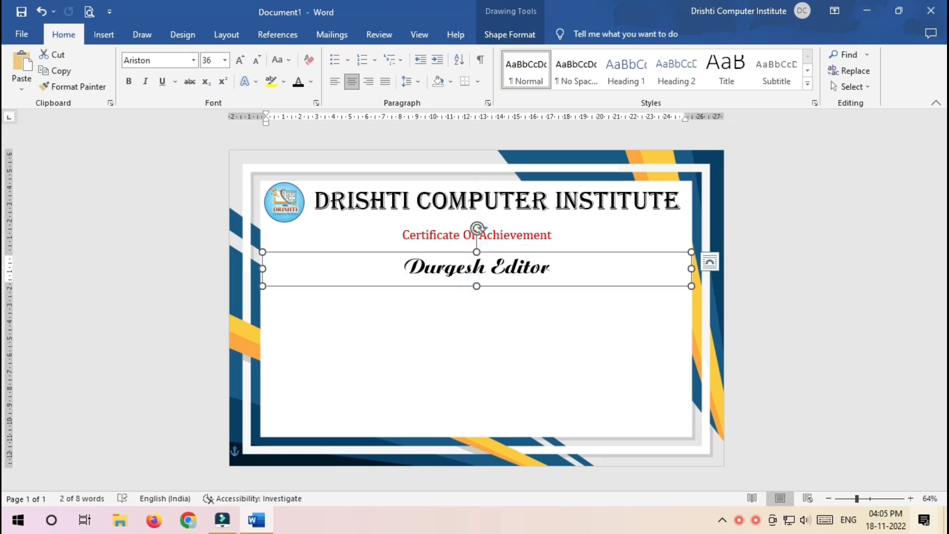
left_click(850, 322)
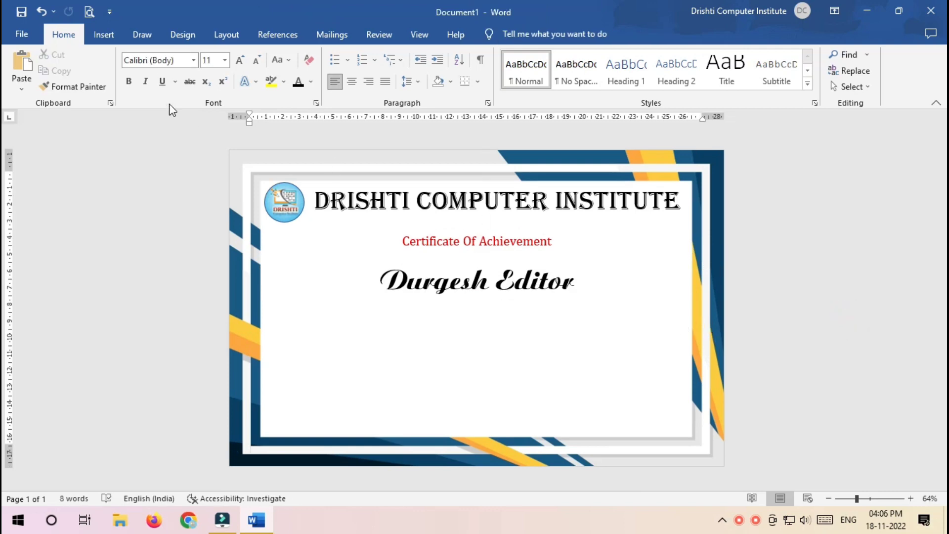
- Draw a wide text box below the name containing 'Attended the'
left_click(104, 34)
left_click(180, 56)
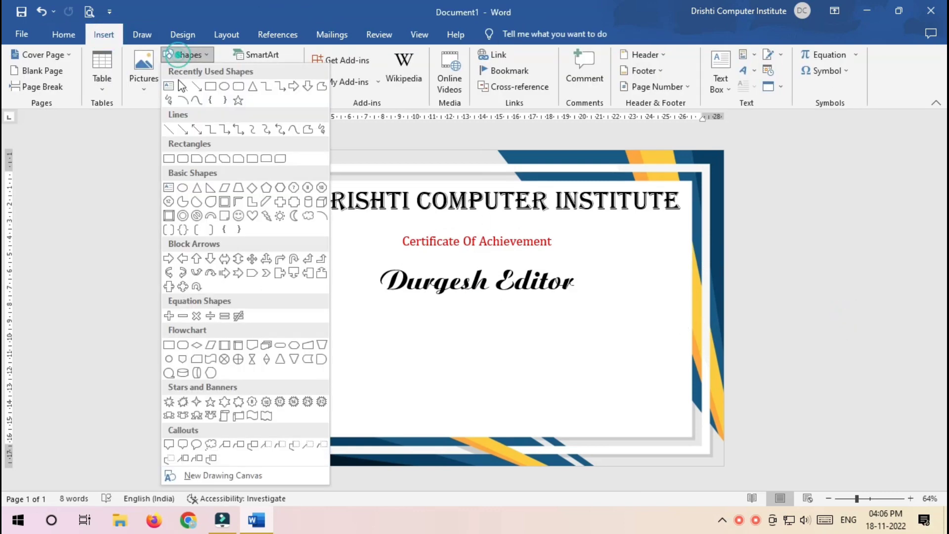
left_click(171, 79)
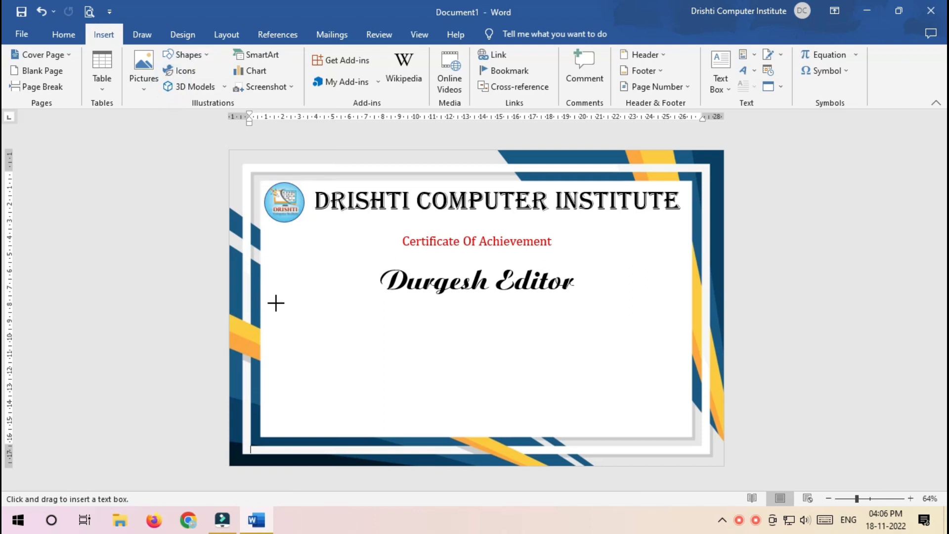
left_click_drag(259, 299, 692, 345)
type("Attended")
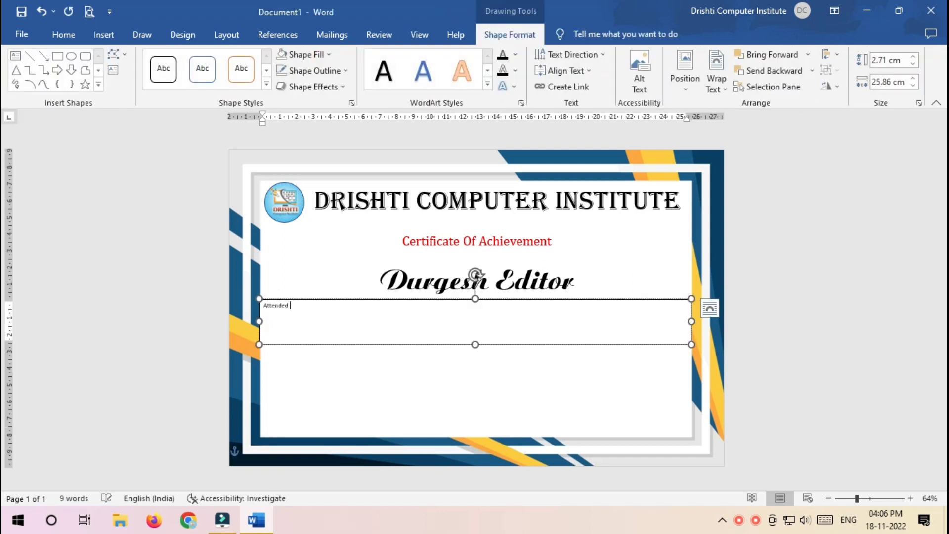
type("the")
key("ctrl+a")
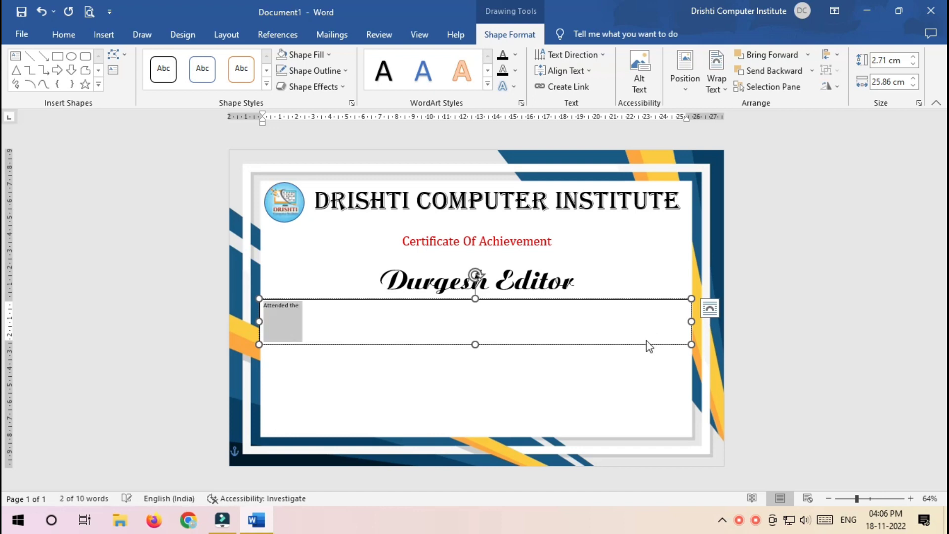
- Centre the 'Attended the' line and enlarge it to 18 pt
left_click(63, 34)
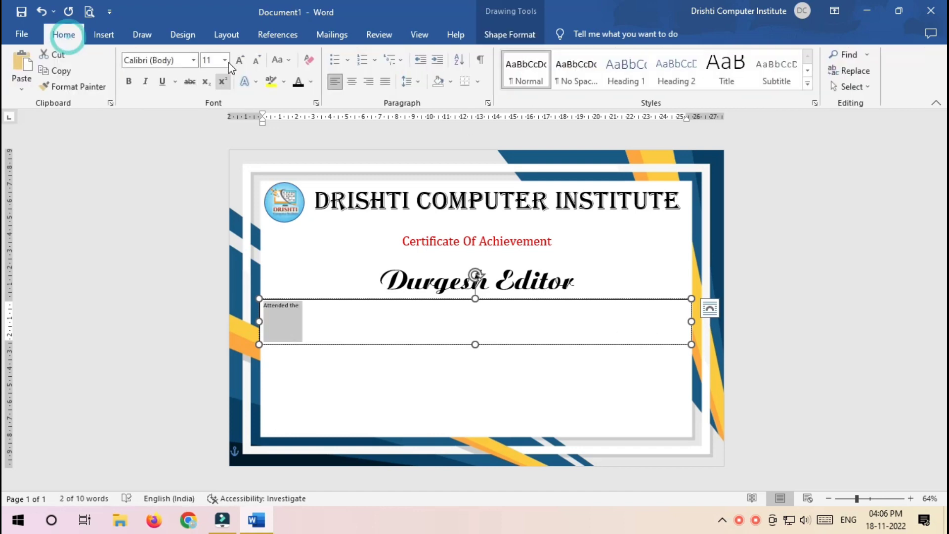
left_click(241, 61)
left_click(242, 61)
left_click(241, 61)
left_click(241, 61)
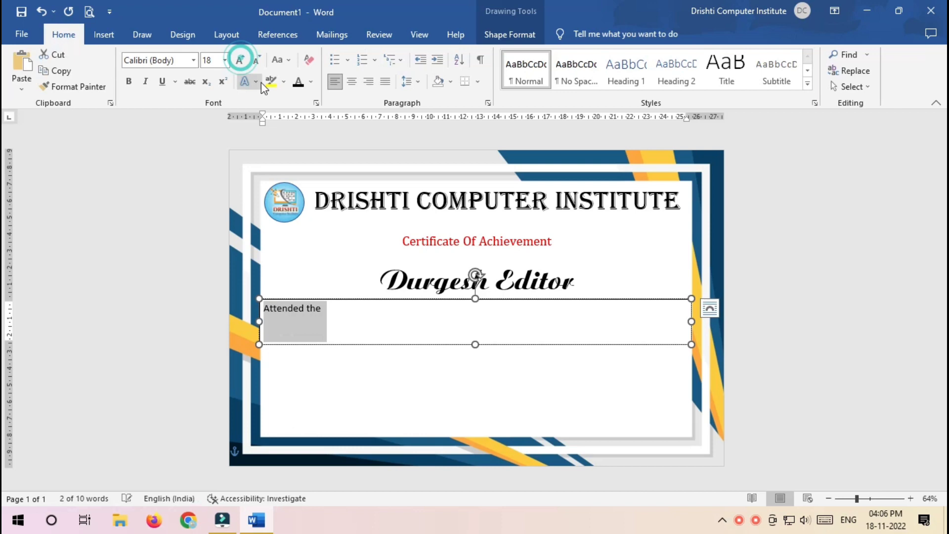
left_click(353, 82)
- Remove the 'Attended the' box's fill and border
left_click(509, 34)
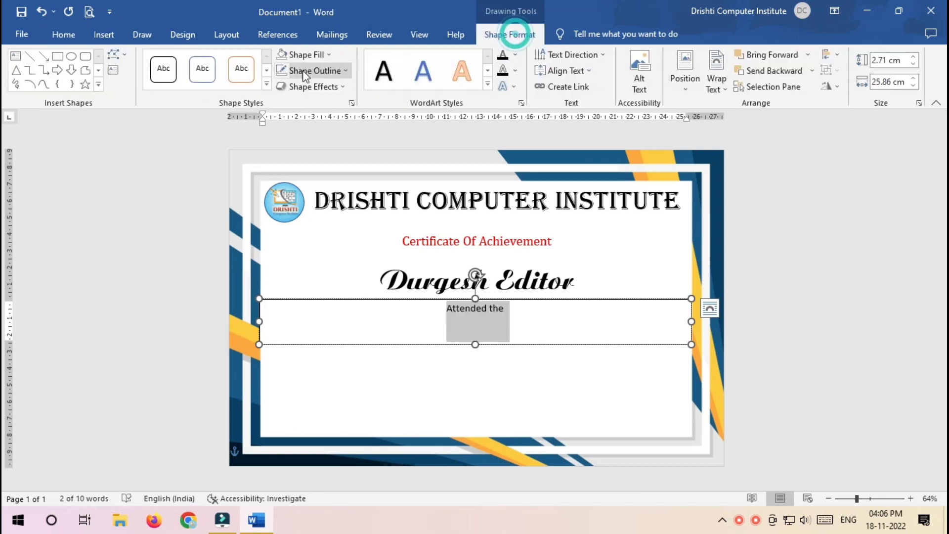
left_click(309, 56)
left_click(309, 177)
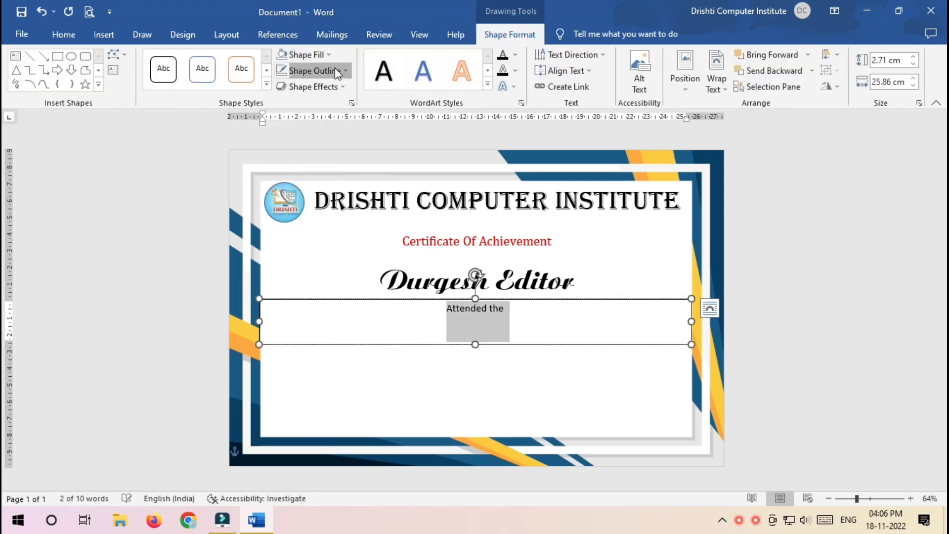
left_click(334, 69)
left_click(316, 193)
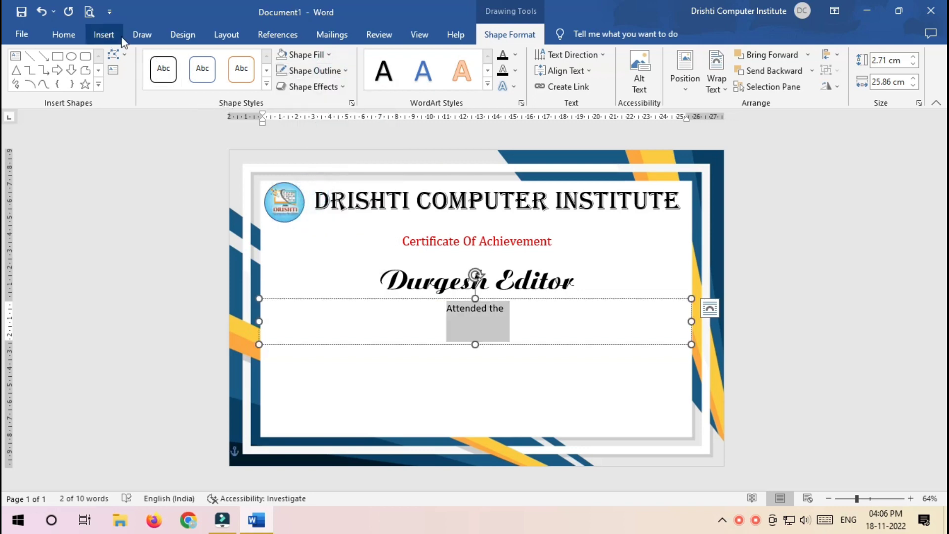
- Raise the text to 20 pt and shorten the box slightly
left_click(63, 34)
left_click(238, 60)
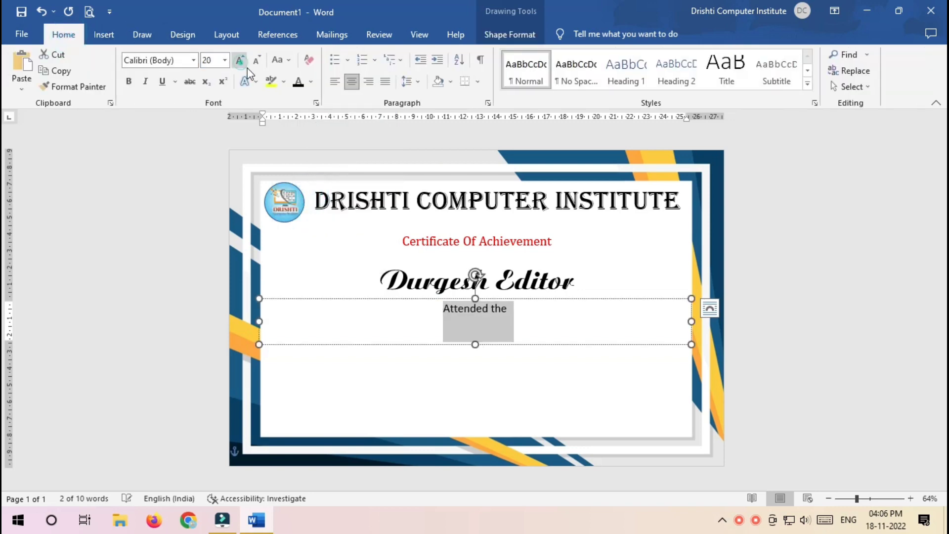
left_click_drag(476, 342, 475, 336)
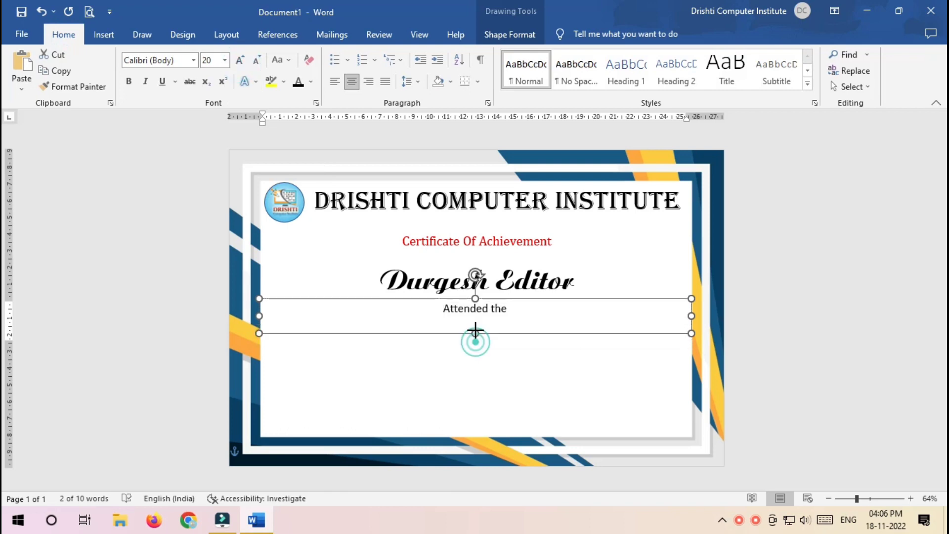
left_click(776, 283)
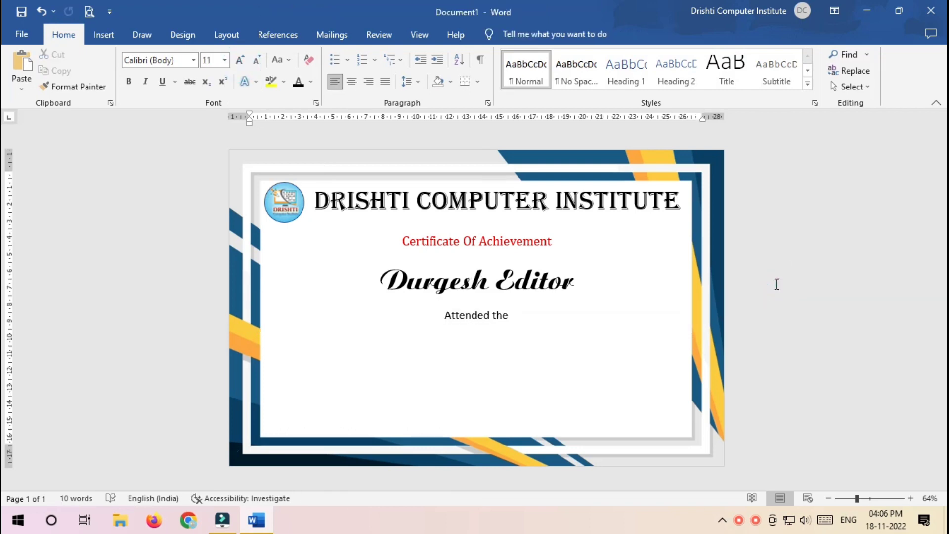
- Draw a wide text box below 'Attended the' containing 'Diploma in Computer Applications', and select that line
left_click(101, 37)
left_click(184, 56)
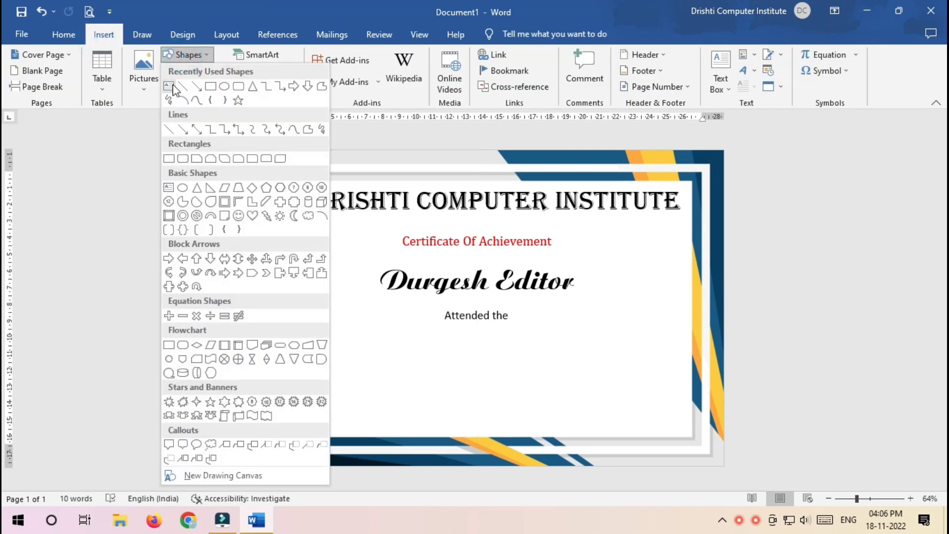
left_click(171, 74)
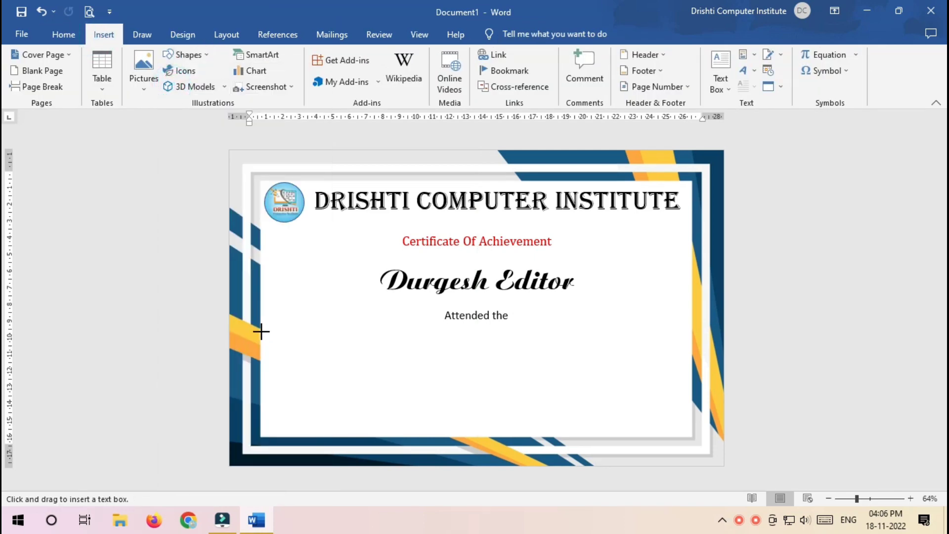
left_click_drag(261, 332, 691, 374)
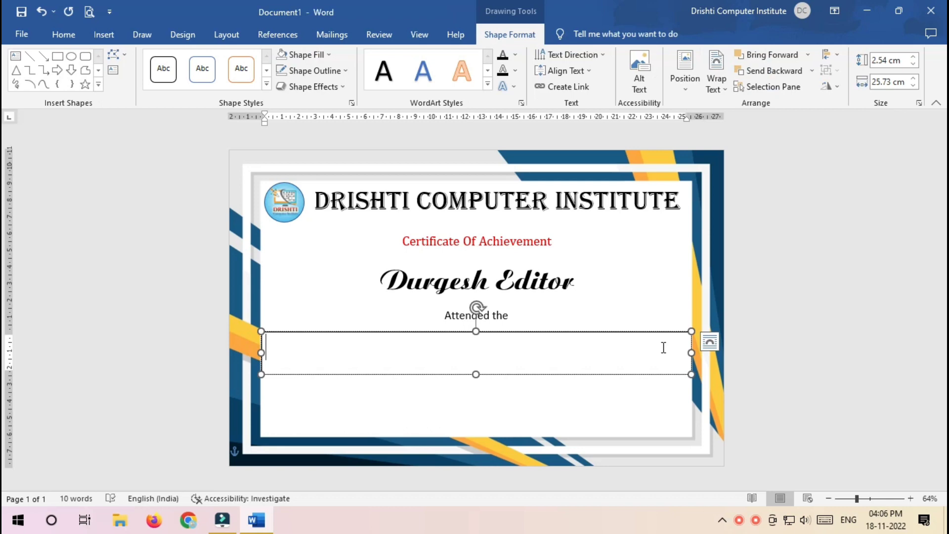
type("Diplo")
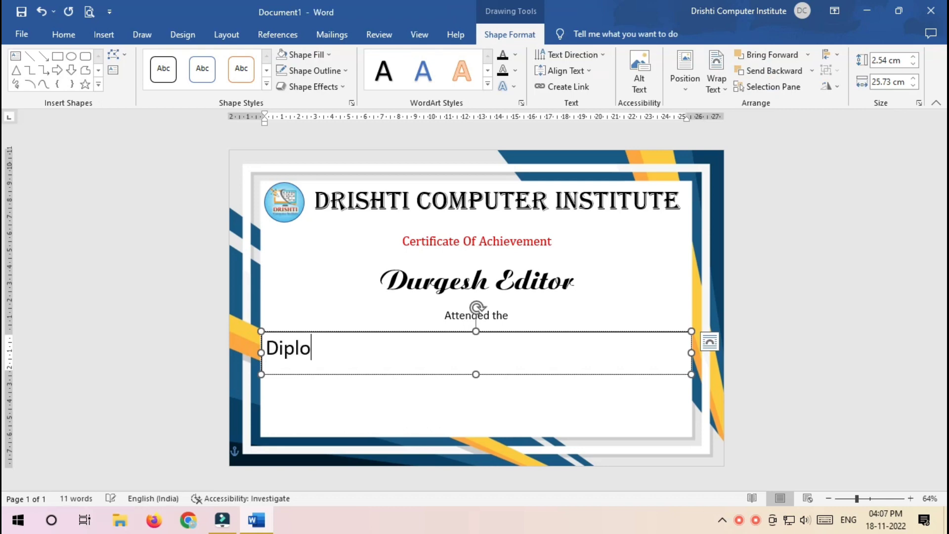
type("ma in Computer Applications")
triple_click(666, 353)
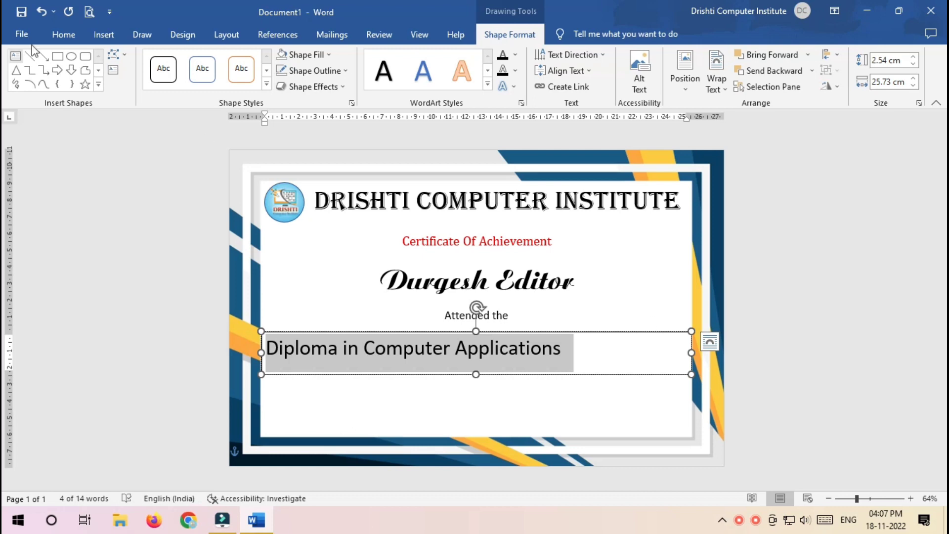
- Centre the diploma line and set it in a larger AbileneFLF.fog_ font
left_click(64, 35)
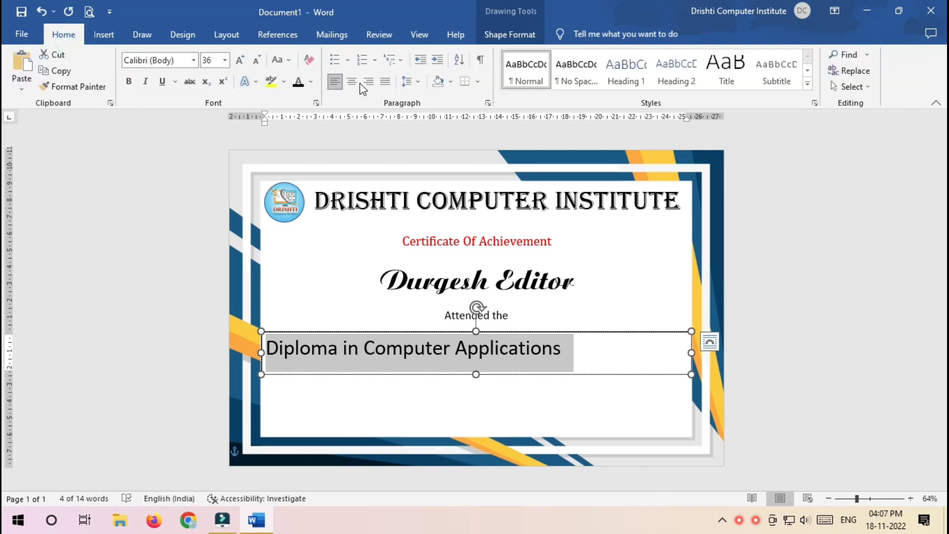
left_click(355, 82)
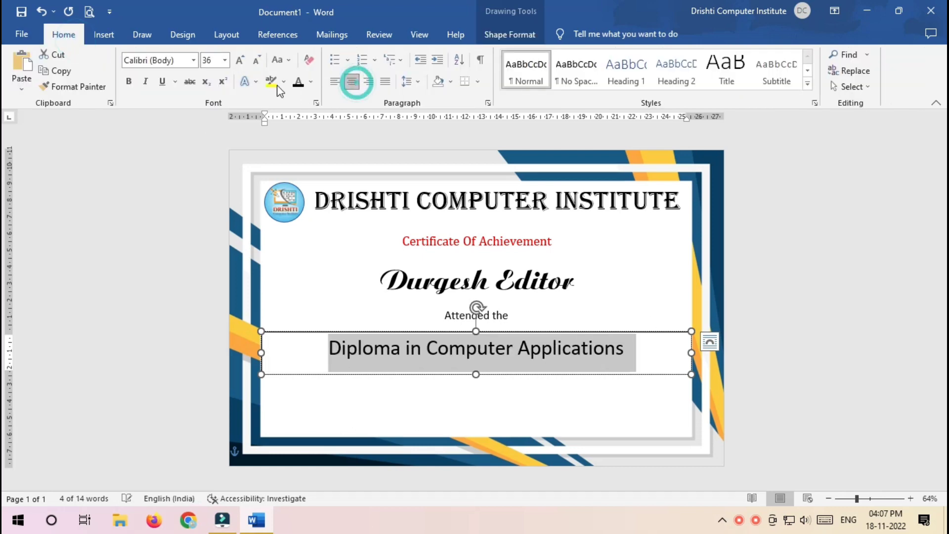
left_click(240, 61)
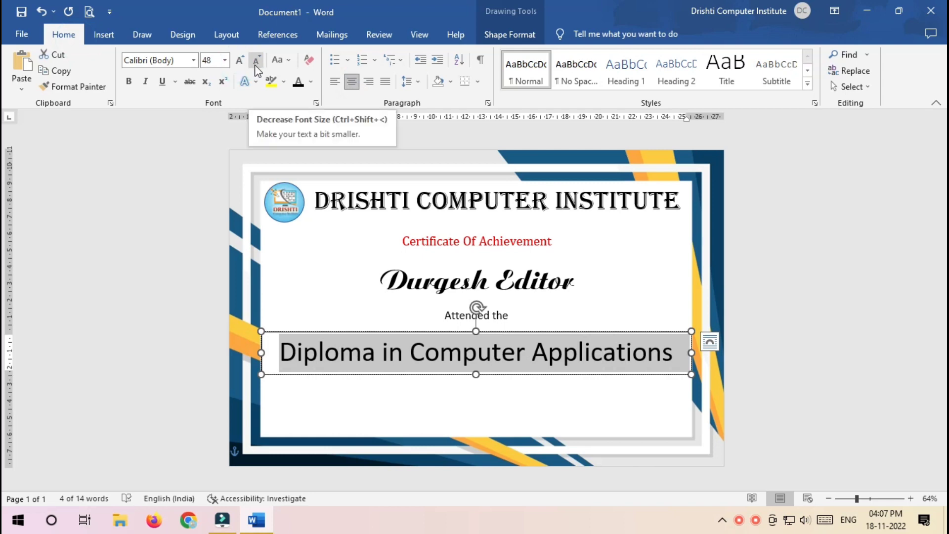
left_click(256, 66)
left_click(195, 61)
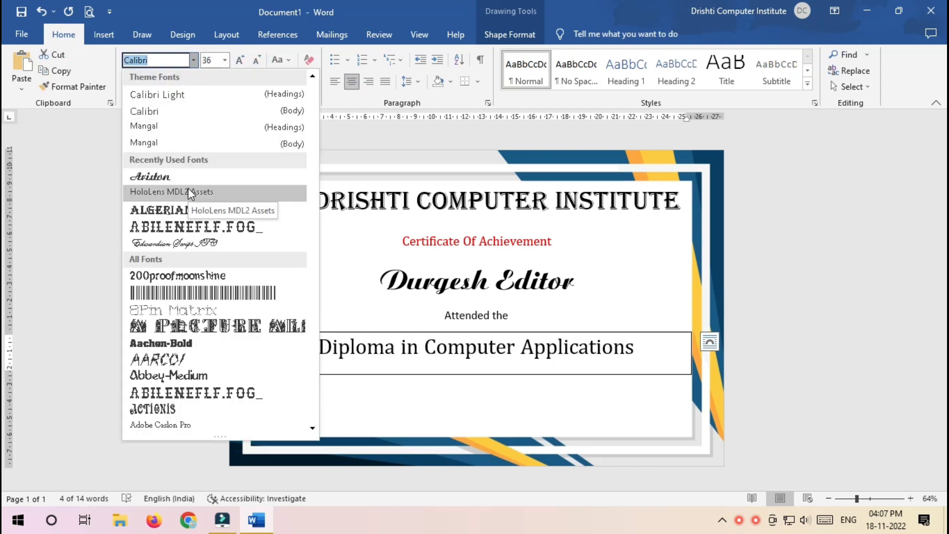
left_click(201, 226)
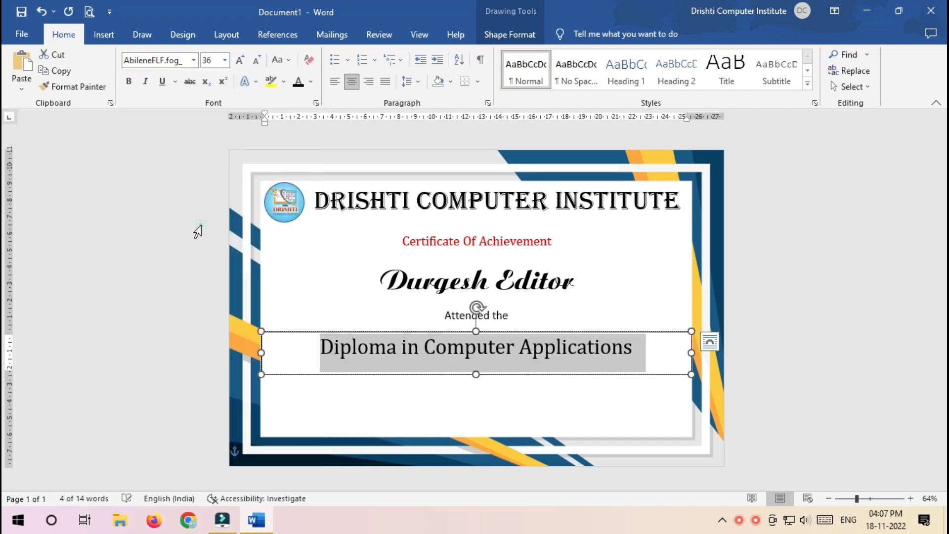
left_click(240, 61)
- Remove the diploma text box's fill and outline
left_click(510, 34)
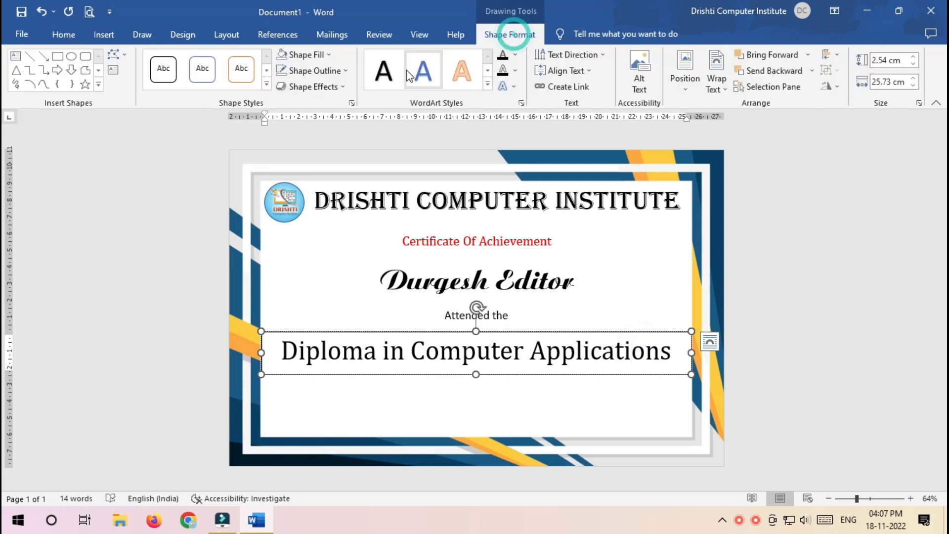
left_click(327, 55)
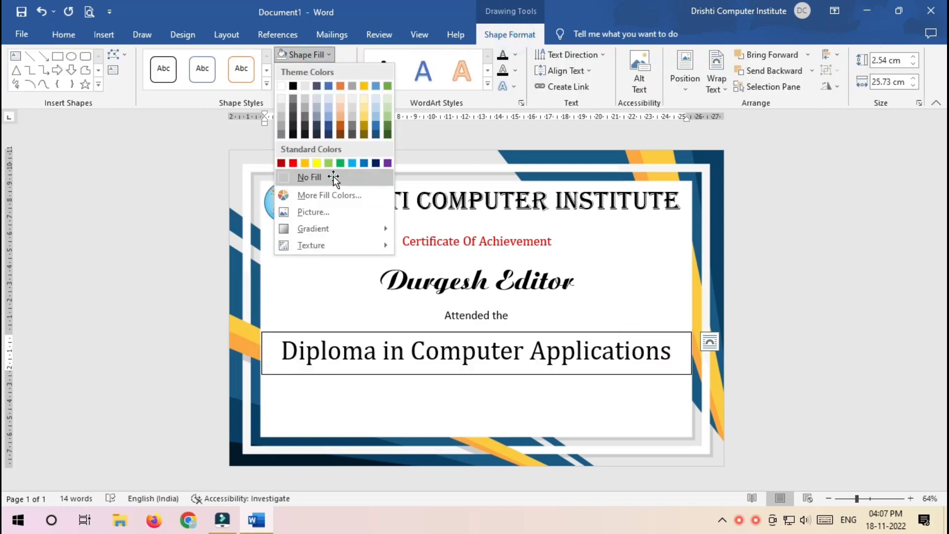
left_click(332, 172)
left_click(317, 71)
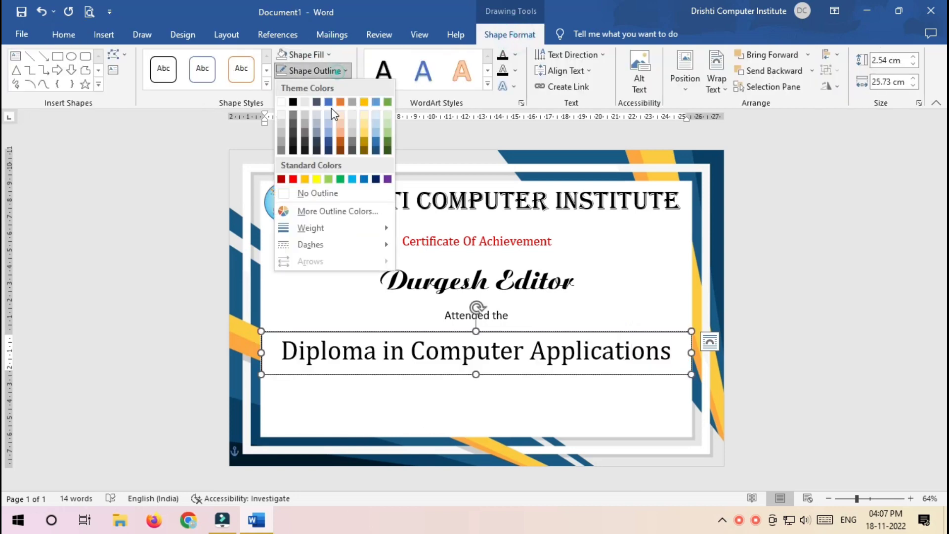
left_click(314, 193)
left_click(241, 183)
- Add a text box below the diploma line reading 'Obtained FIRST Division in recognition of his/her success this CERTIFICATE is awarded.'
left_click(99, 34)
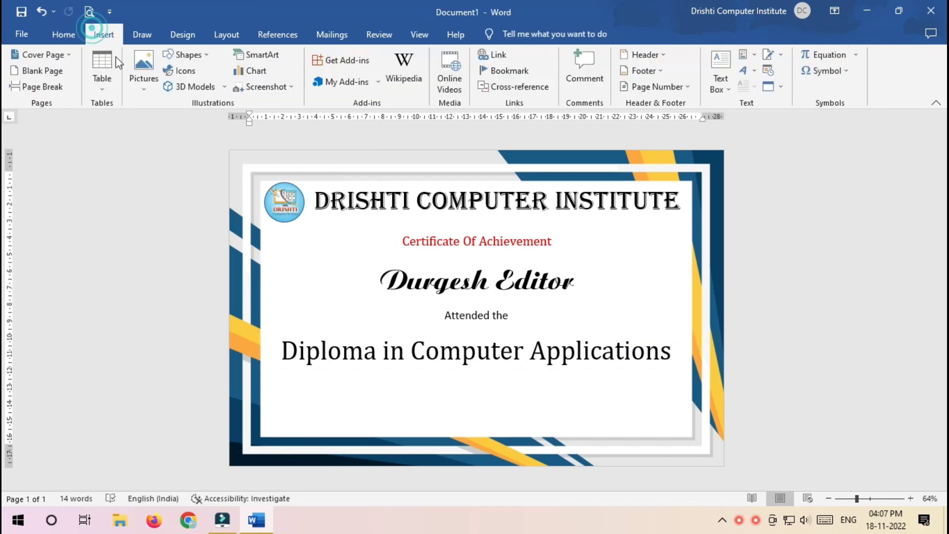
left_click(187, 55)
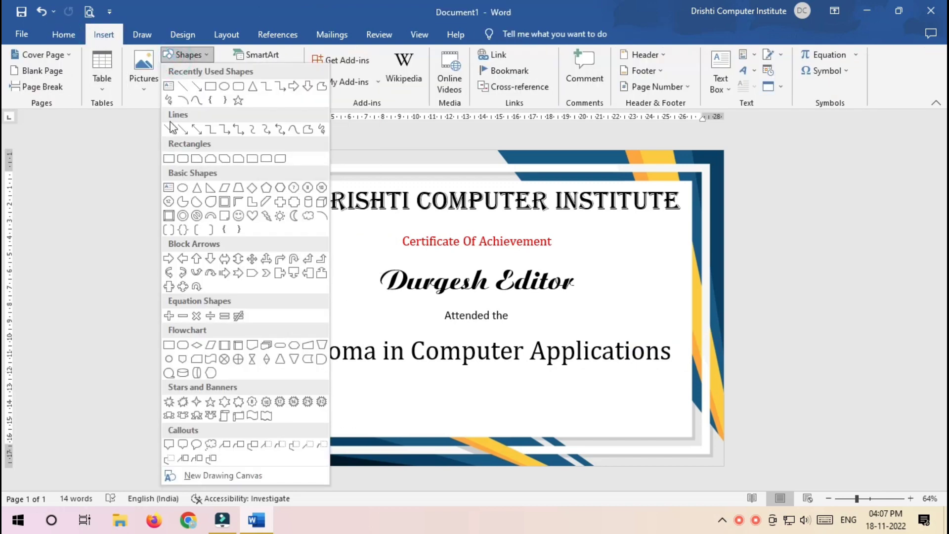
left_click(168, 86)
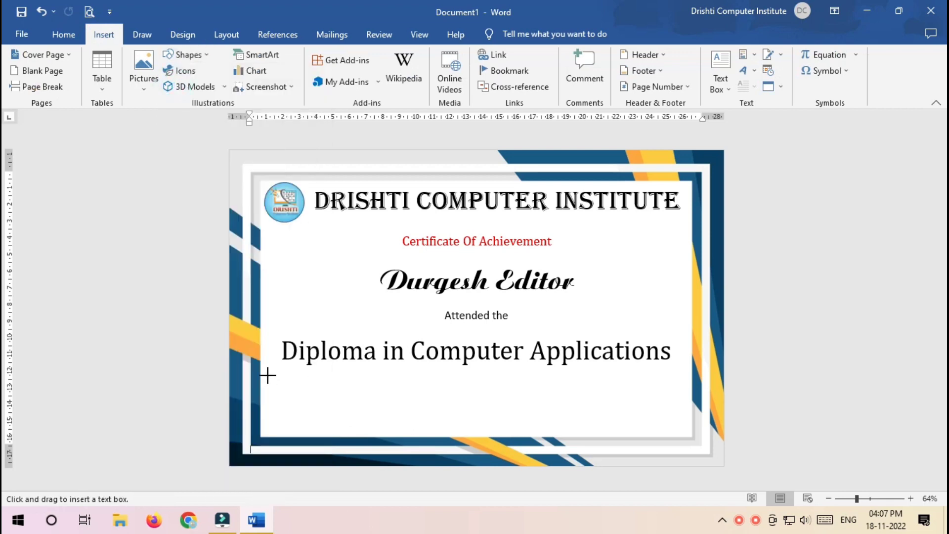
left_click_drag(261, 369, 687, 409)
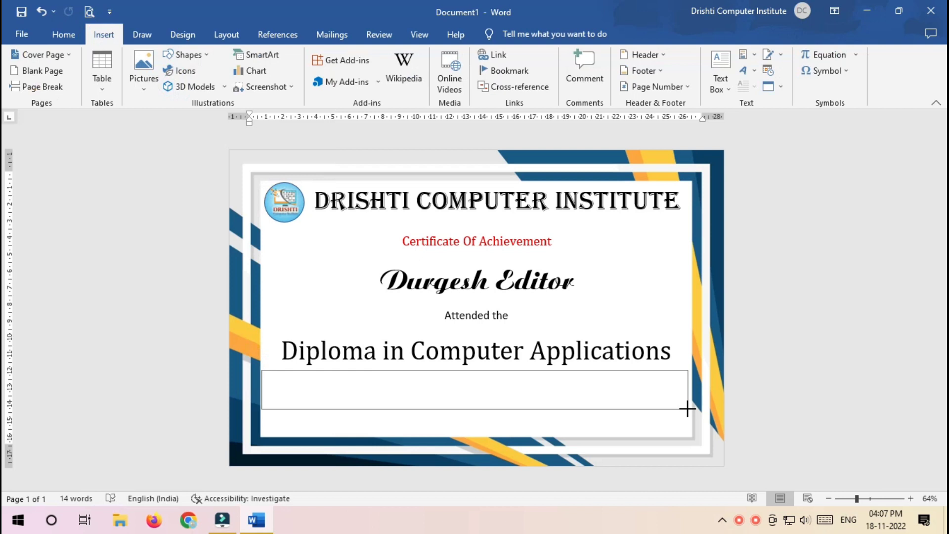
type("ObtainedFIRST")
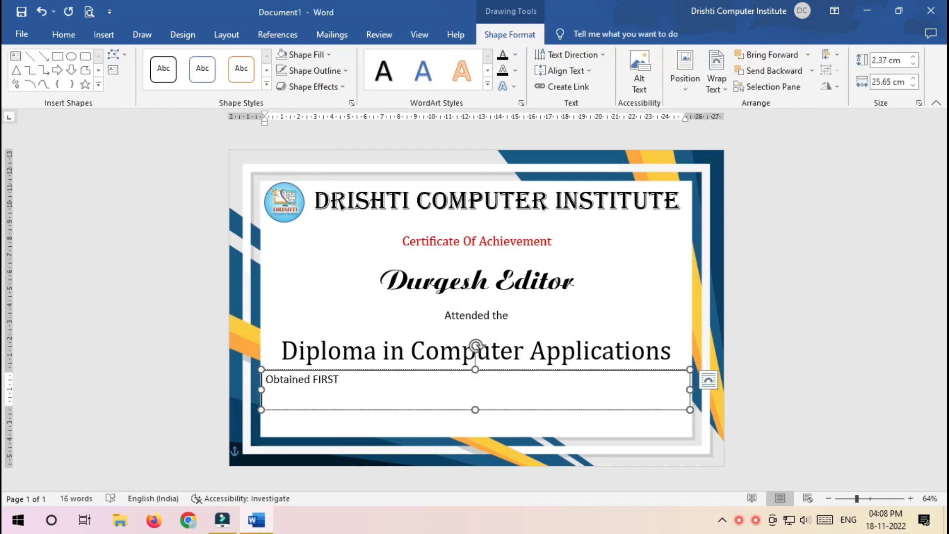
type("gnition")
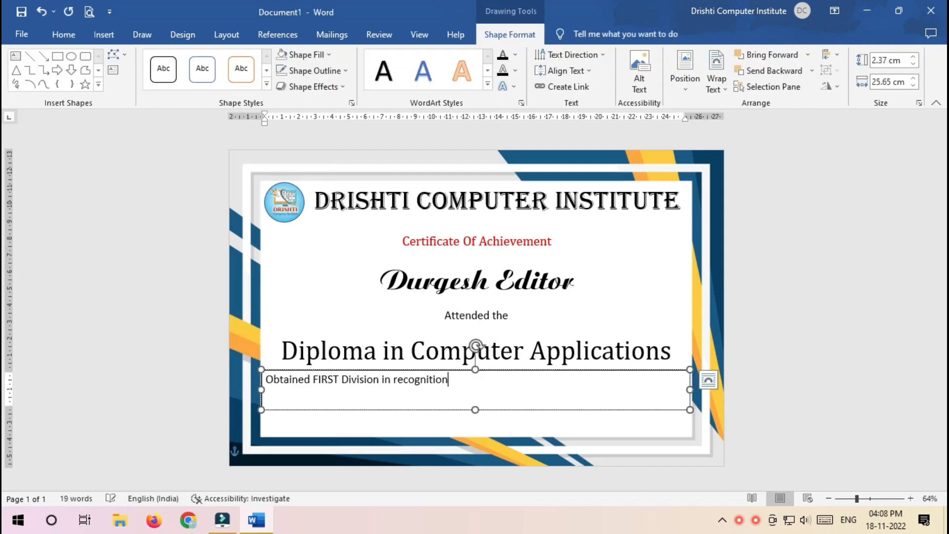
type(" of his/her success this C")
type("ERTIFICATE is awarded.")
- Give the award sentence's text box no fill and no outline
left_click(302, 55)
left_click(297, 193)
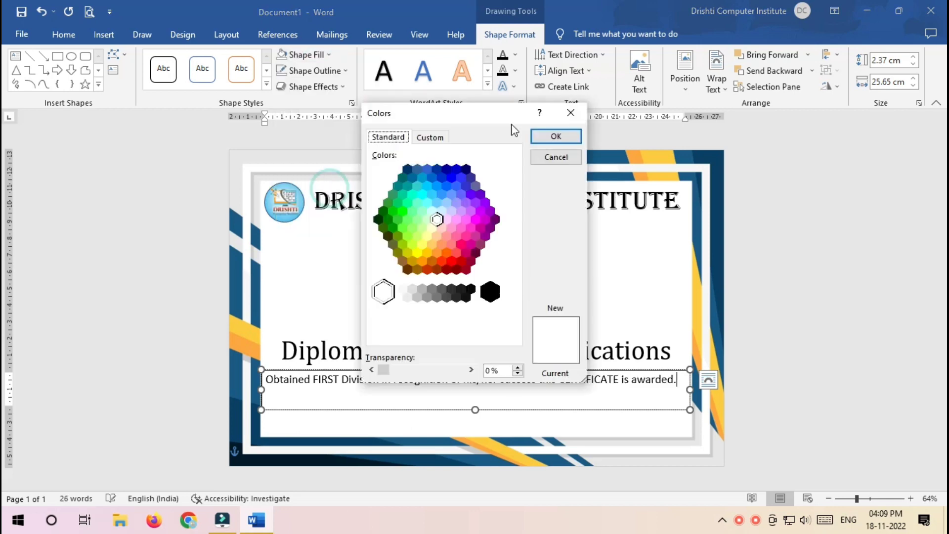
left_click(548, 143)
left_click(327, 56)
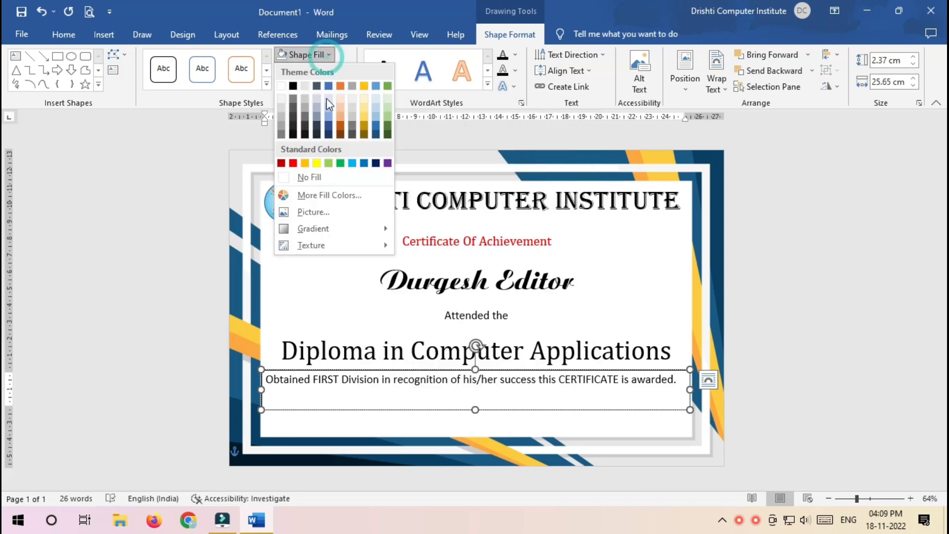
left_click(330, 176)
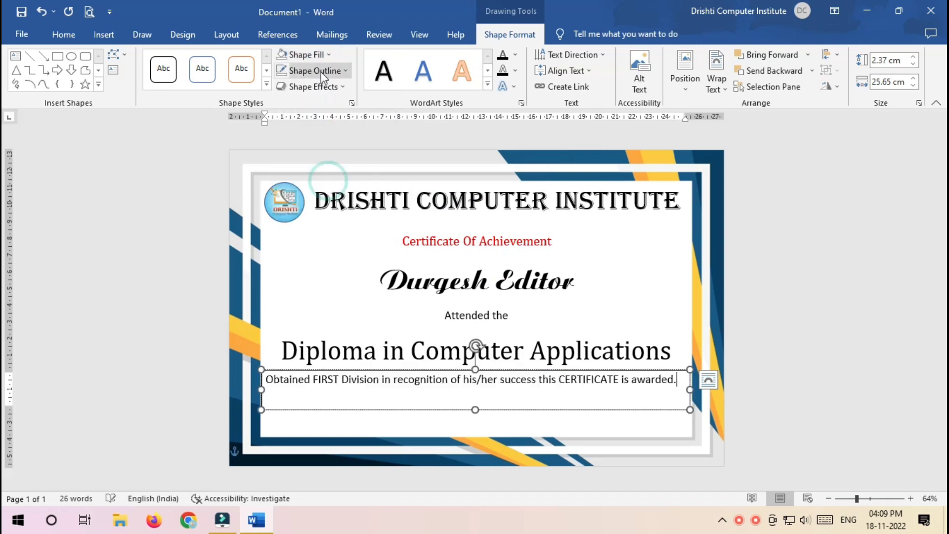
left_click(321, 71)
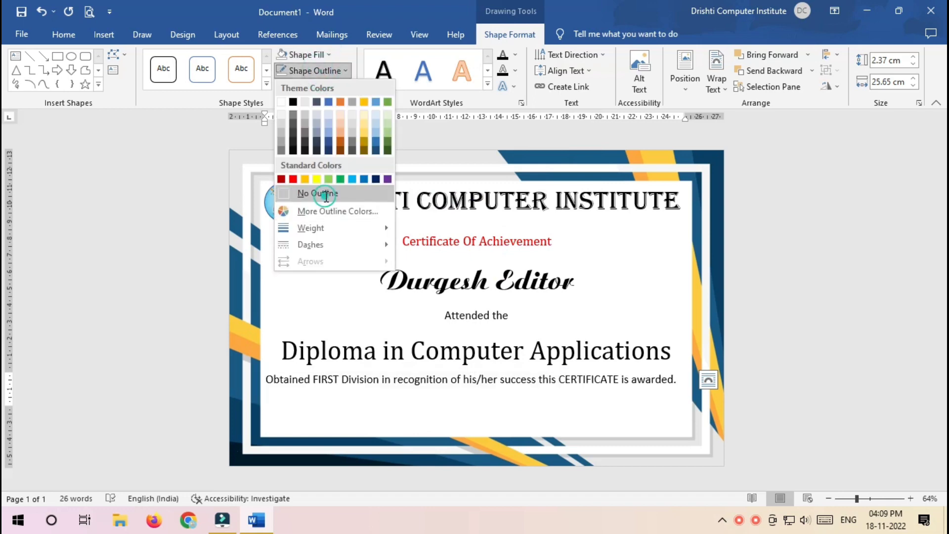
left_click(324, 194)
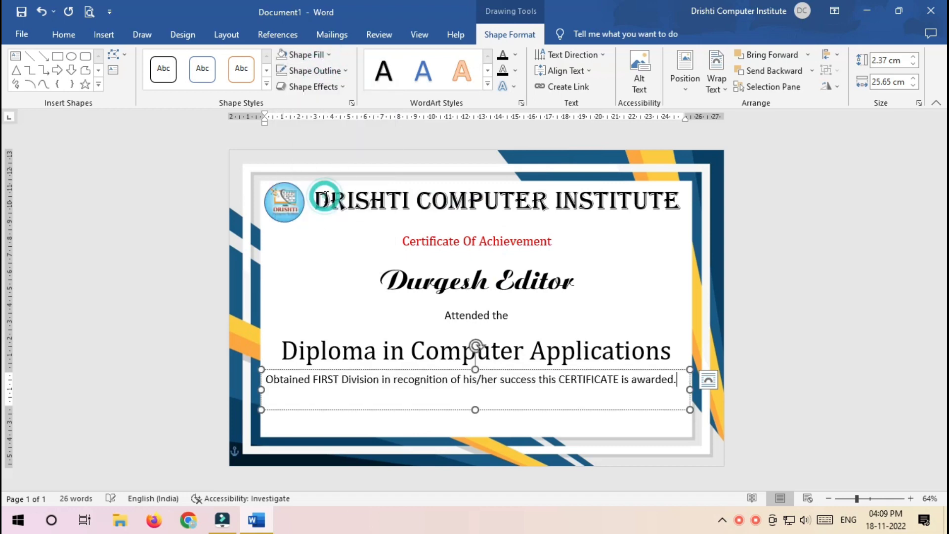
left_click(295, 381)
- Make the award sentence 18 pt HoloLens MDL2 Assets, centred, and nudge its box into place
key("ctrl+a")
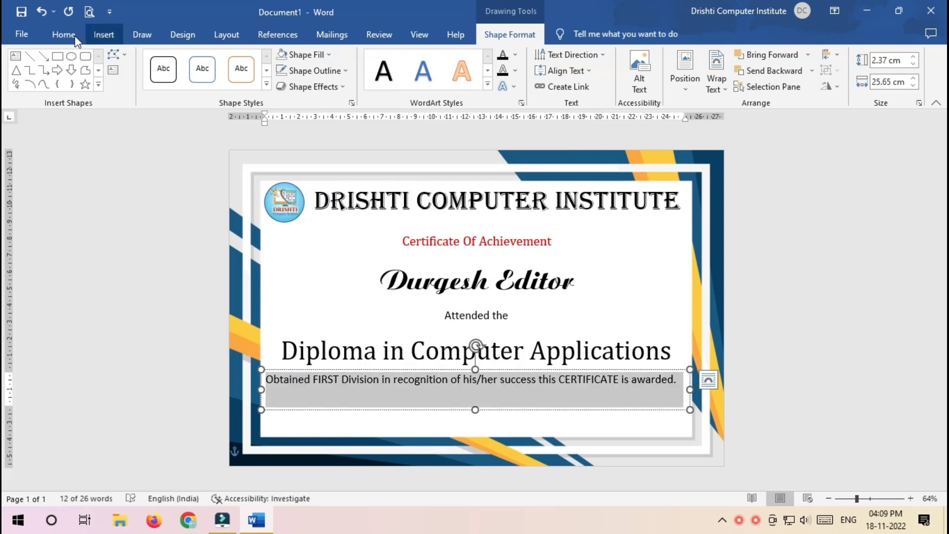
left_click(70, 34)
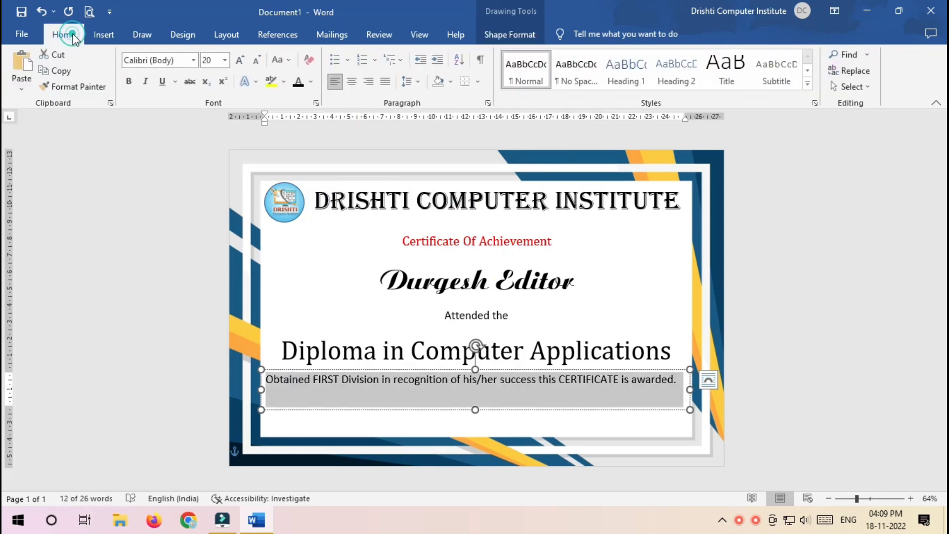
left_click(193, 62)
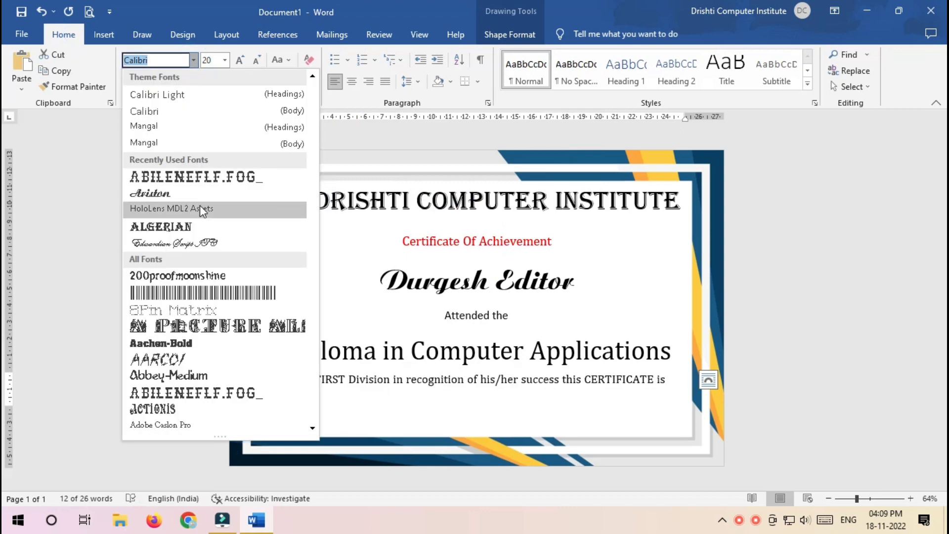
left_click(200, 208)
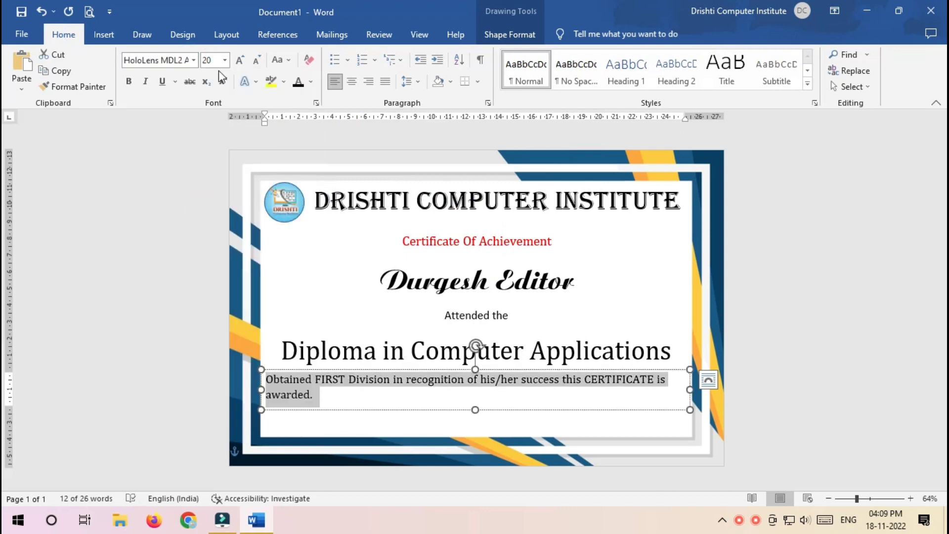
left_click(258, 60)
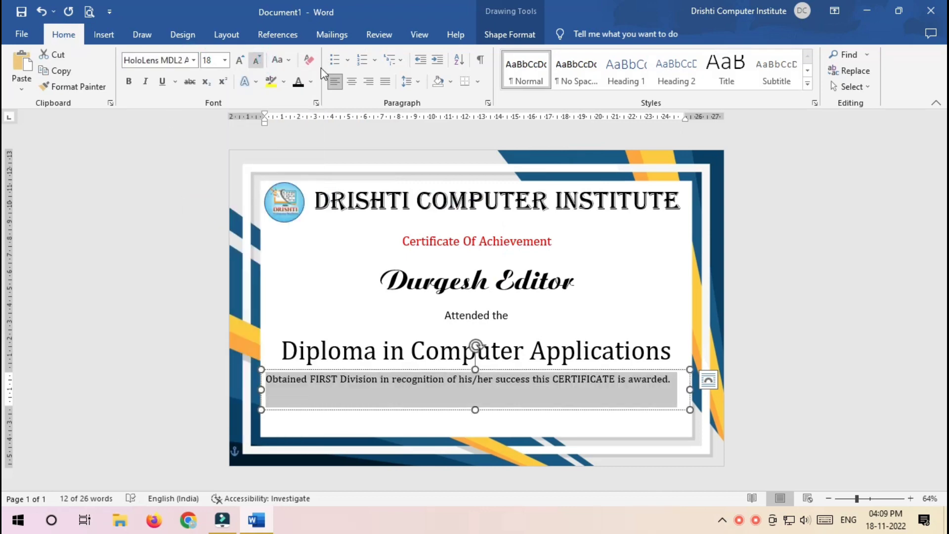
left_click(353, 82)
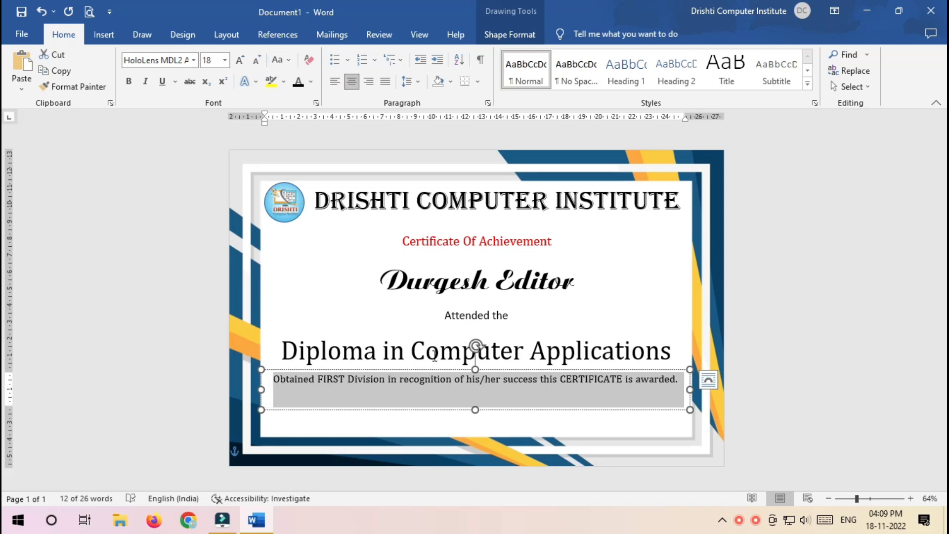
left_click_drag(441, 370, 447, 378)
left_click(809, 351)
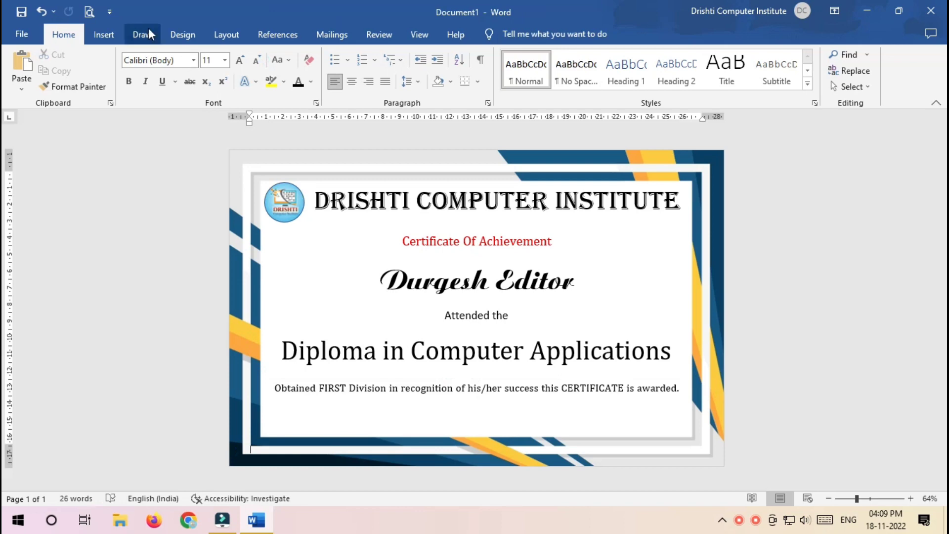
- Shrink the award box, duplicate it below, and clear the copy for the Seal/Date/Verified By line
left_click(424, 388)
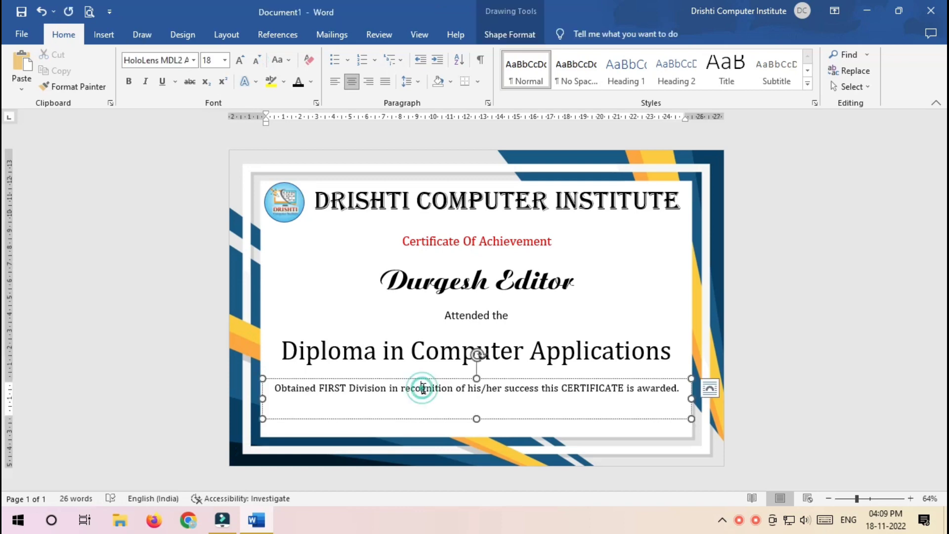
left_click_drag(477, 419, 477, 401)
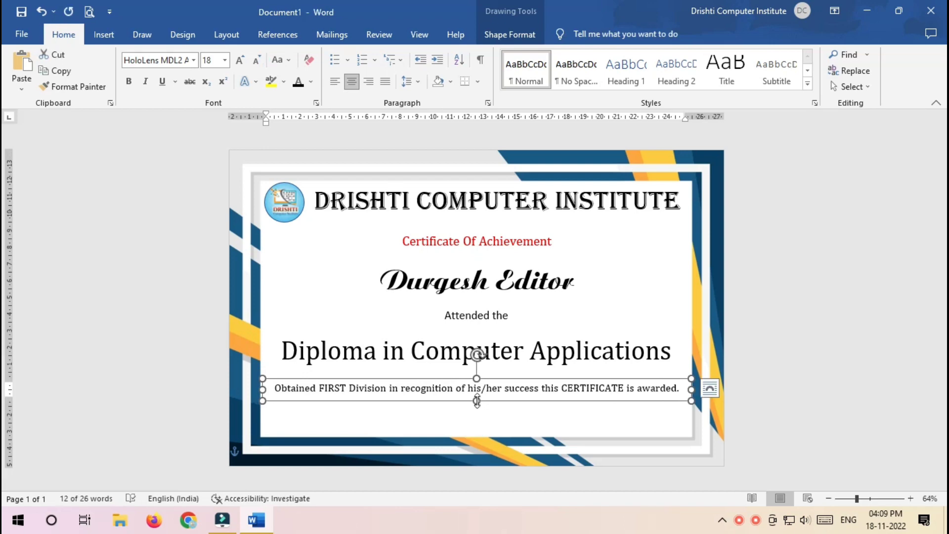
key("ctrl+v")
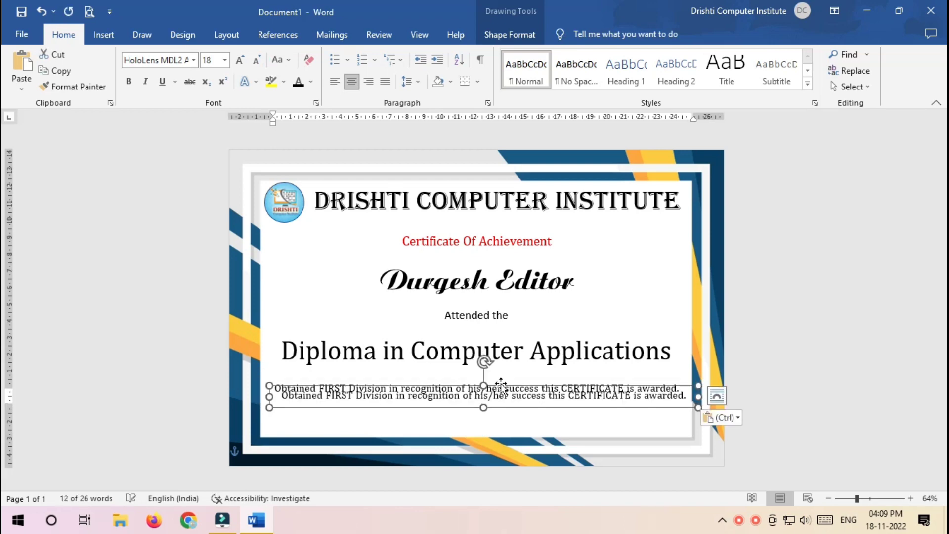
left_click_drag(501, 383, 493, 408)
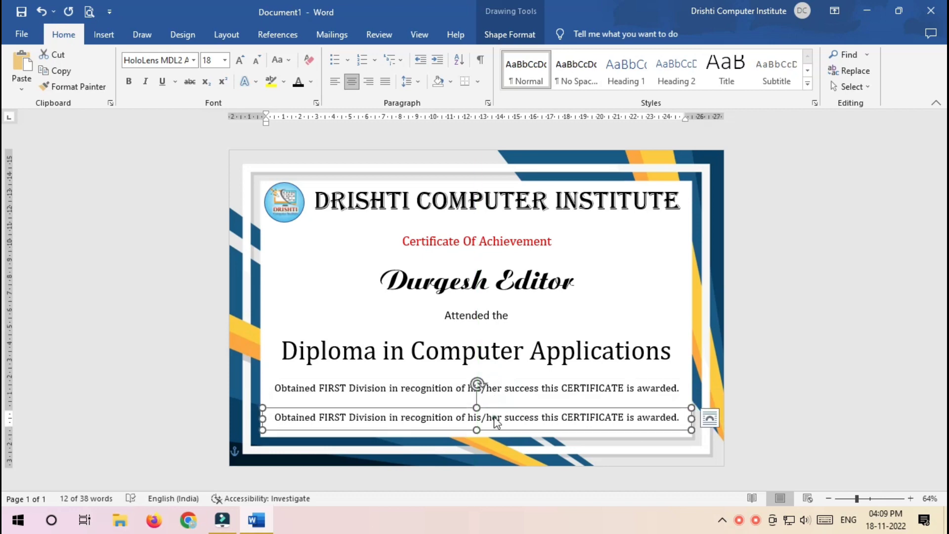
triple_click(496, 419)
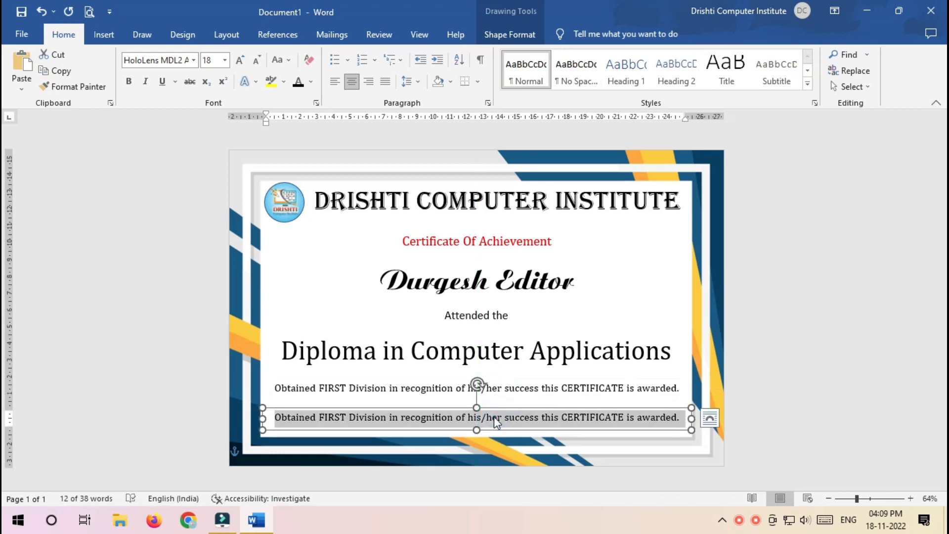
key("Delete")
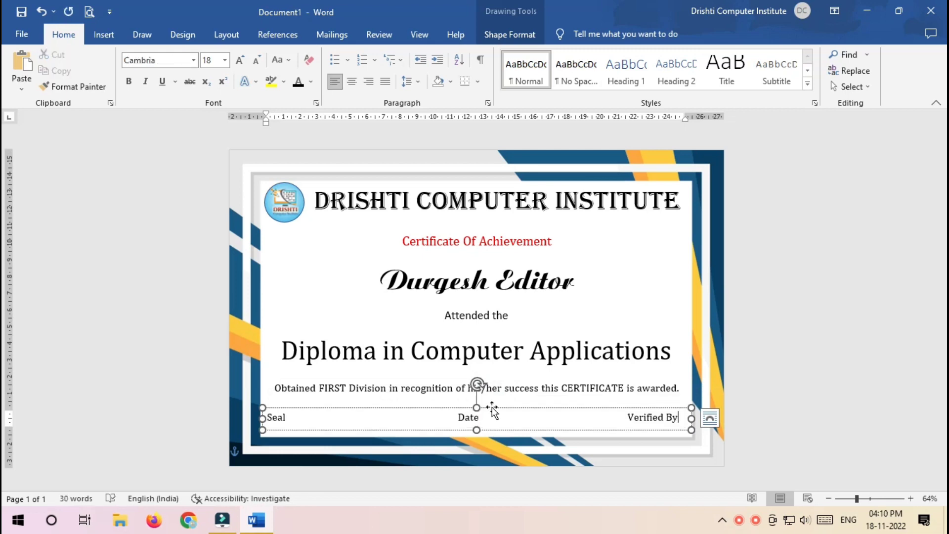
left_click_drag(492, 410, 493, 417)
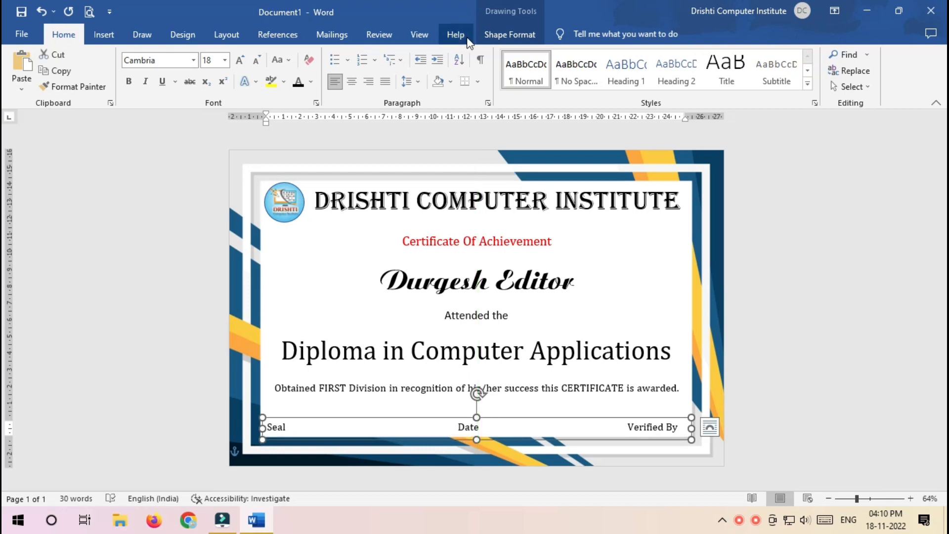
- Remove the footer text box's fill and outline
left_click(506, 34)
left_click(304, 55)
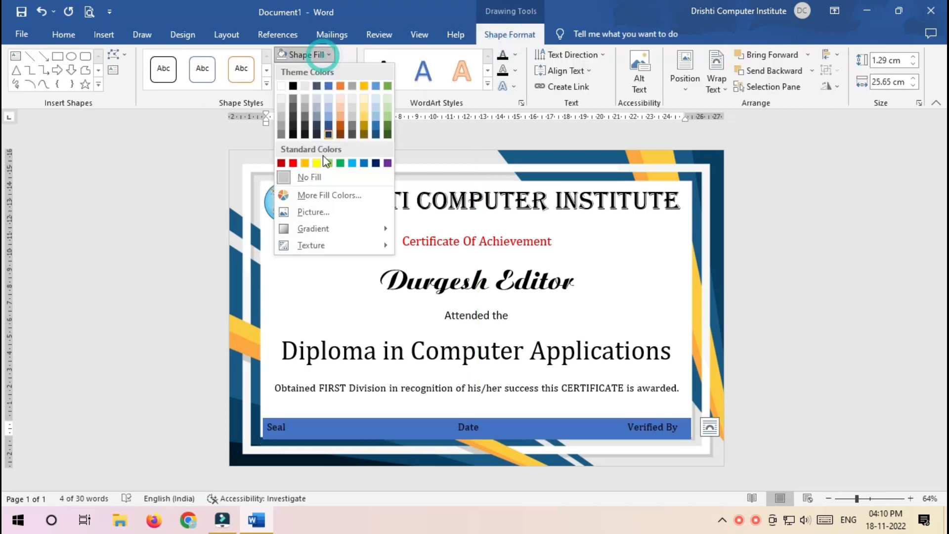
left_click(323, 177)
left_click(322, 72)
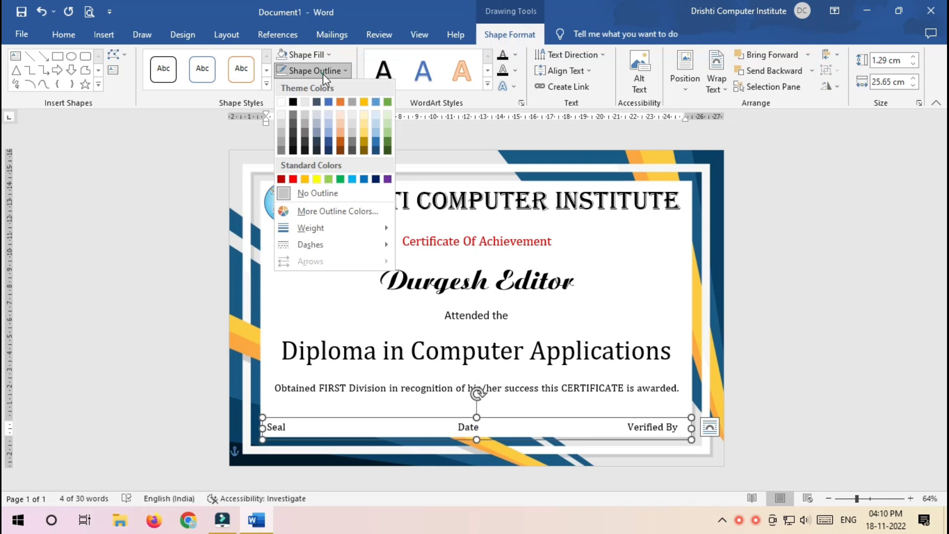
left_click(315, 190)
left_click(799, 350)
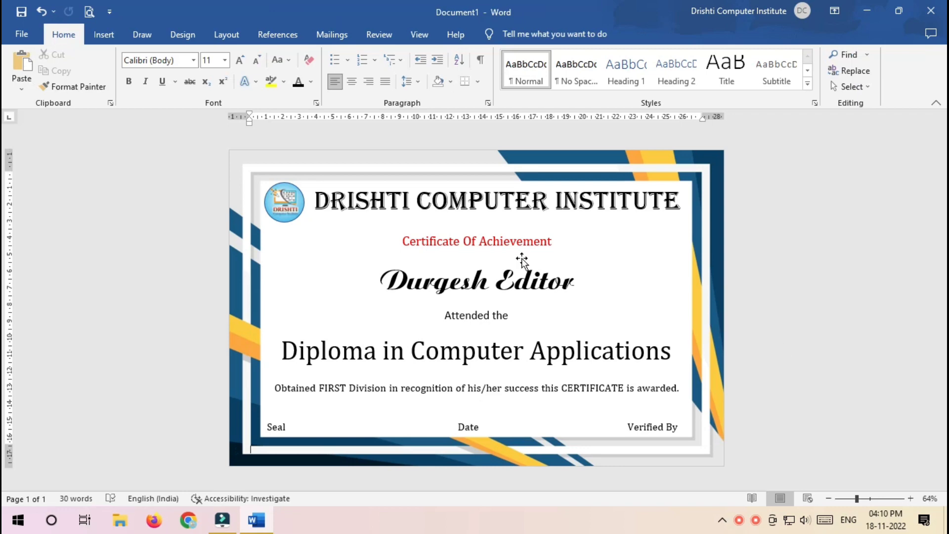
- Save the certificate as Cert.docx in Documents, replacing the existing file
left_click(28, 34)
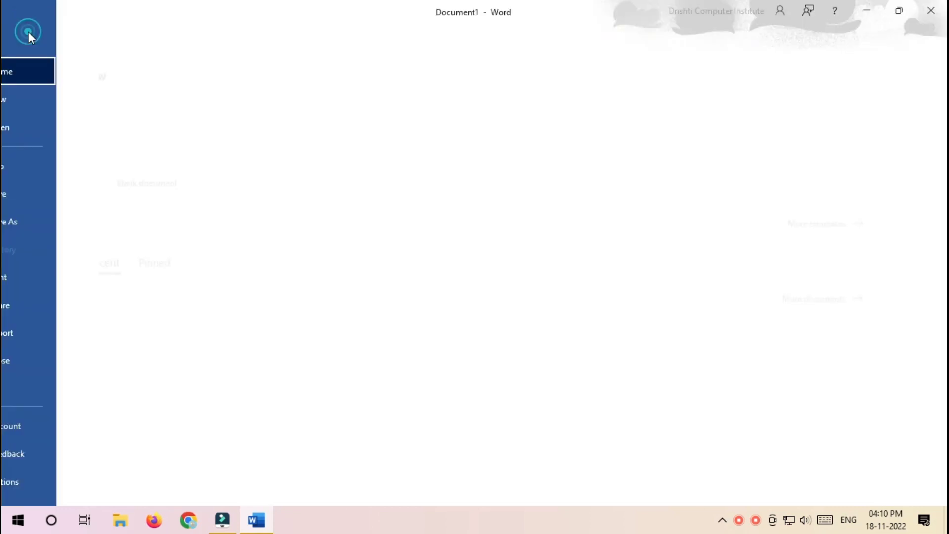
left_click(46, 198)
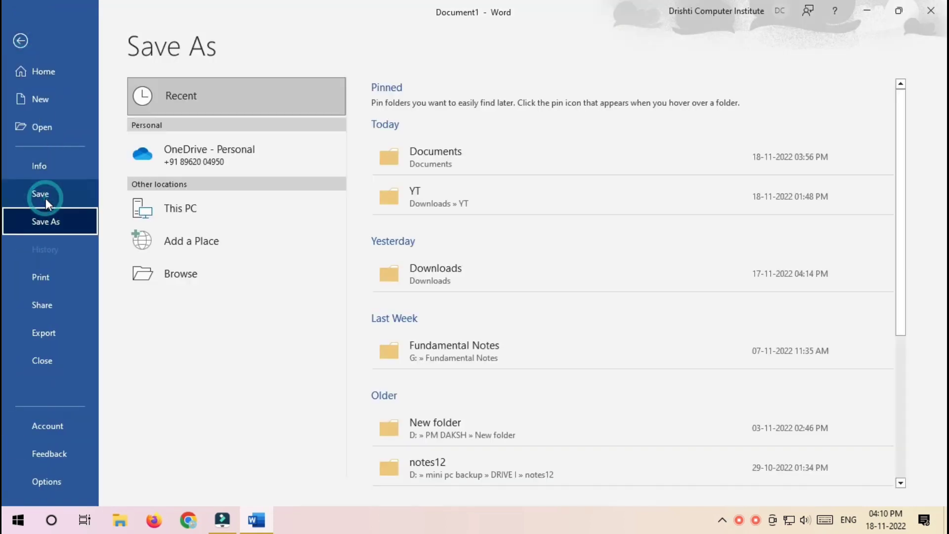
left_click(159, 276)
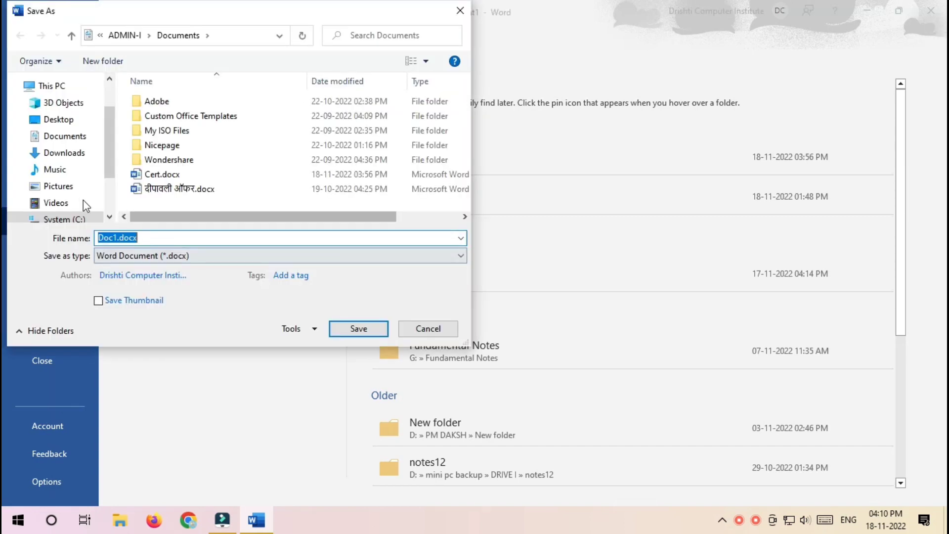
scroll(76, 154, "down", 1)
scroll(76, 155, "down", 2)
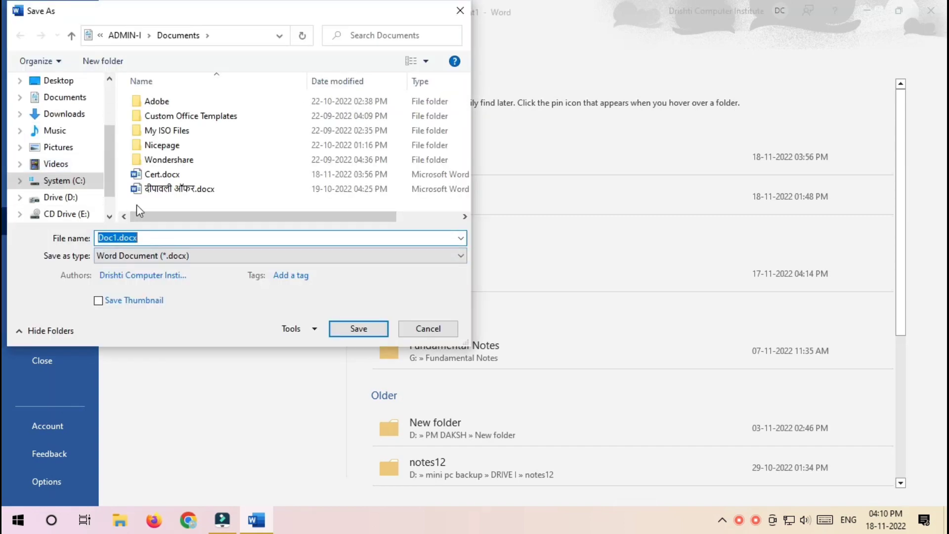
left_click(169, 175)
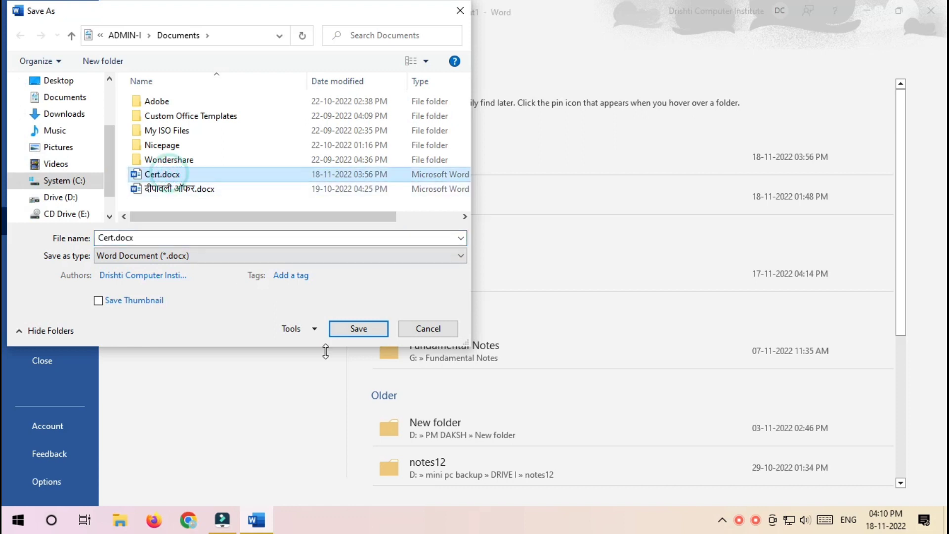
left_click(350, 330)
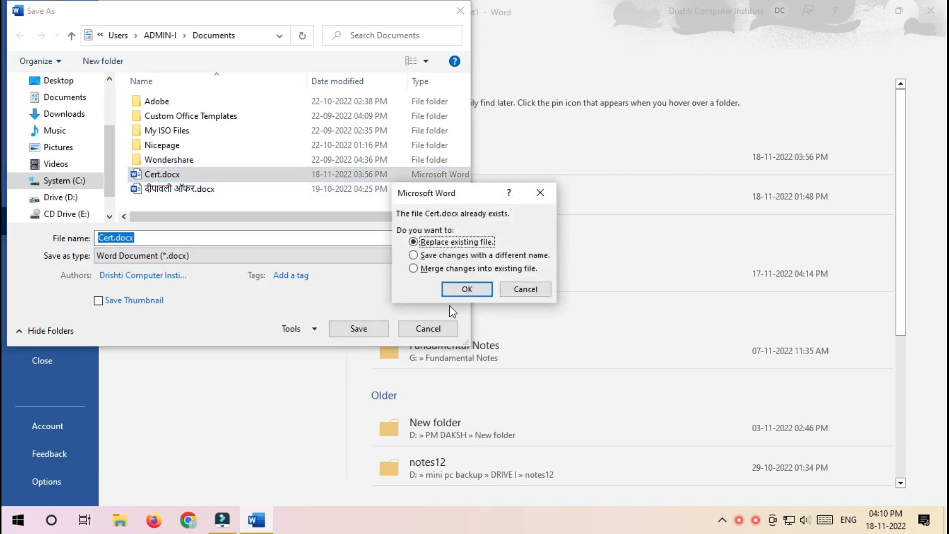
left_click(465, 287)
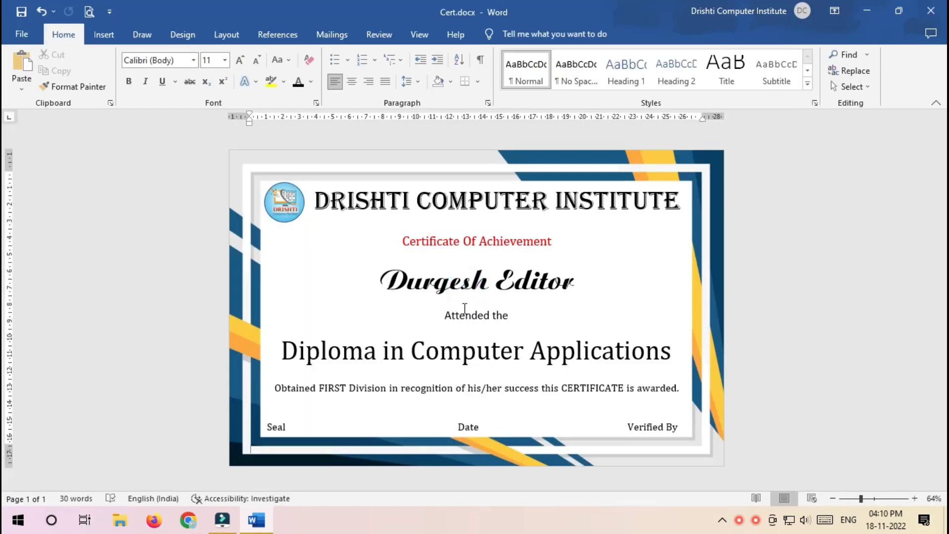